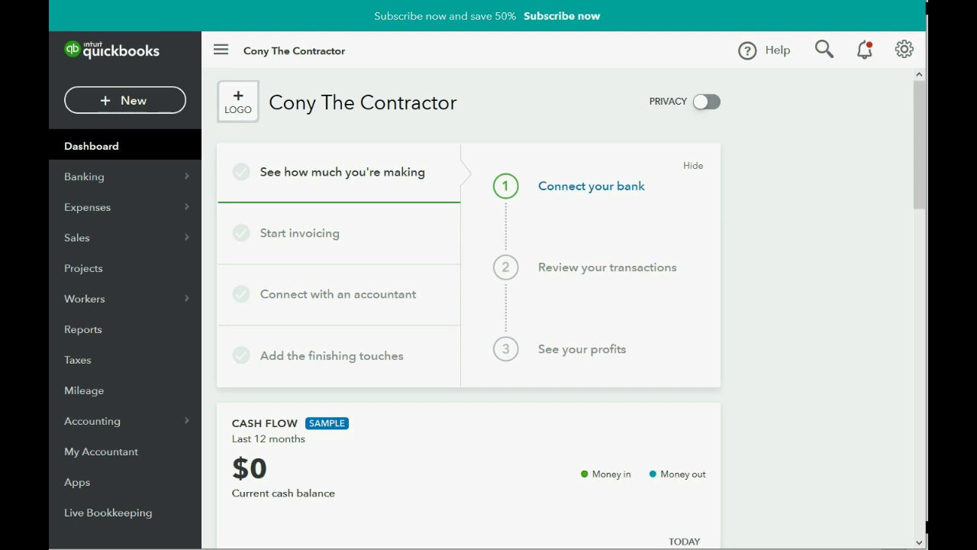
Go to Reports and scroll the Standard reports list down to the Payroll section.
{"action": "left_click", "coordinate": [110, 339]}
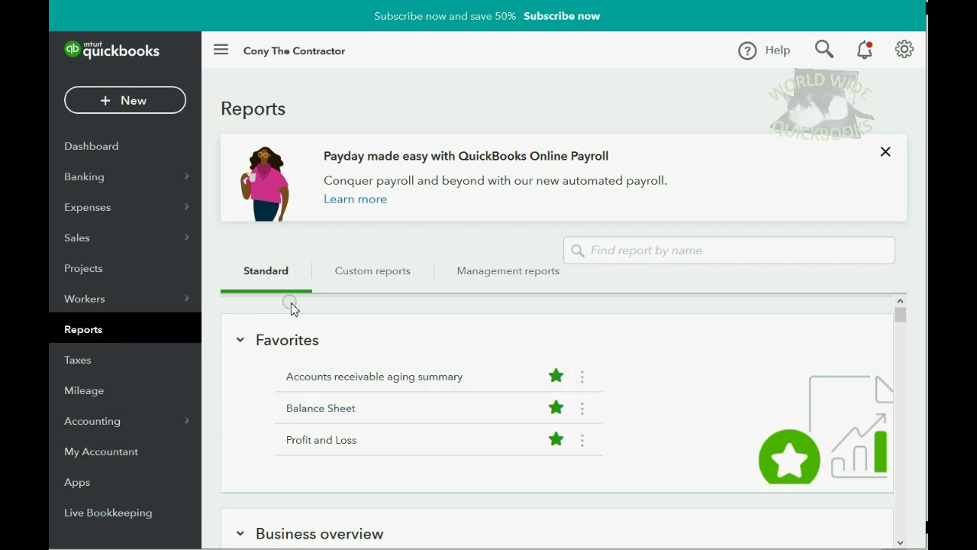
{"action": "scroll", "coordinate": [298, 315], "scroll_direction": "down", "scroll_amount": 2}
{"action": "scroll", "coordinate": [303, 321], "scroll_direction": "up", "scroll_amount": 2}
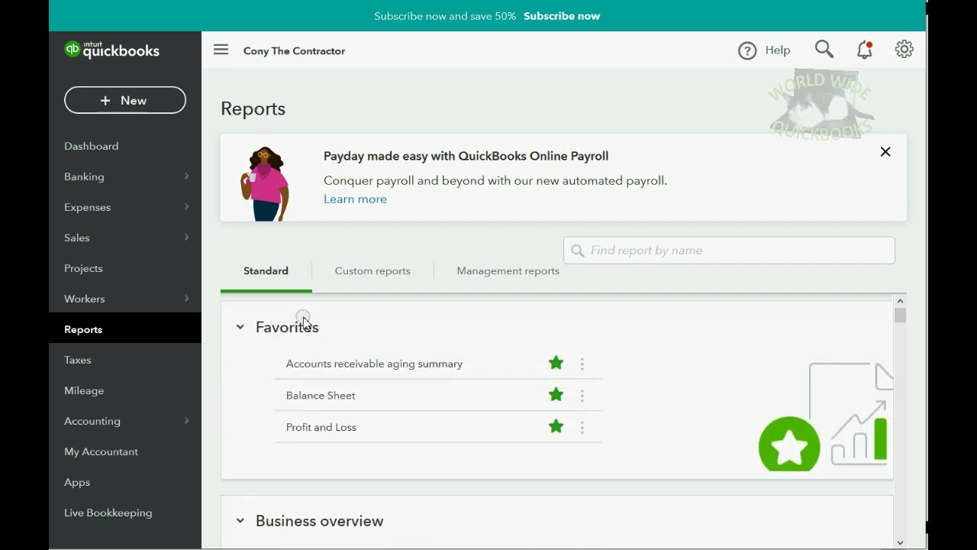
{"action": "scroll", "coordinate": [298, 344], "scroll_direction": "down", "scroll_amount": 2}
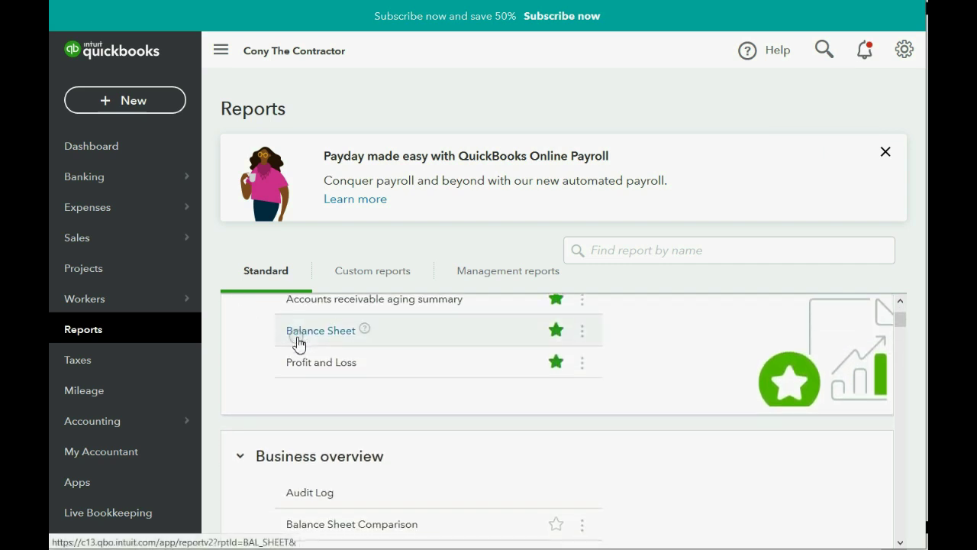
{"action": "scroll", "coordinate": [298, 342], "scroll_direction": "down", "scroll_amount": 5}
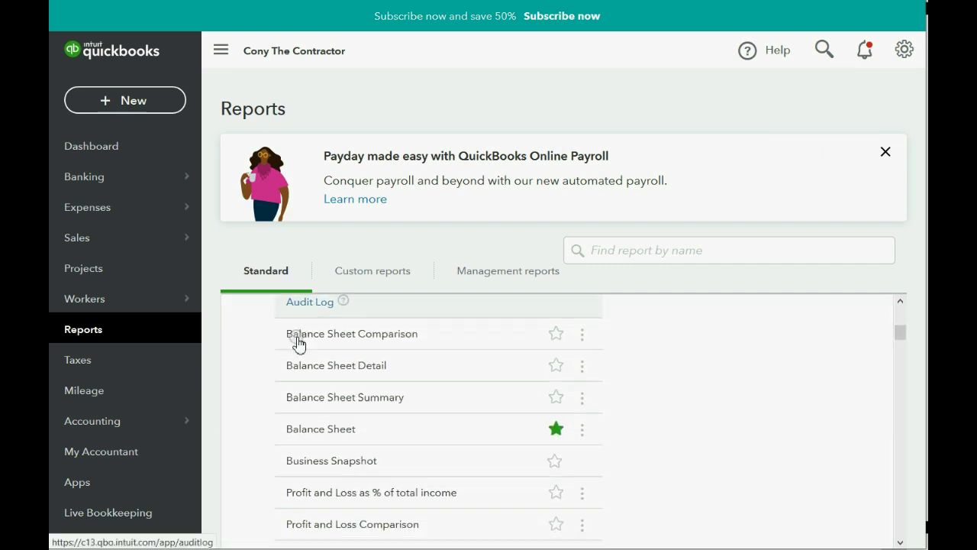
{"action": "scroll", "coordinate": [298, 342], "scroll_direction": "down", "scroll_amount": 4}
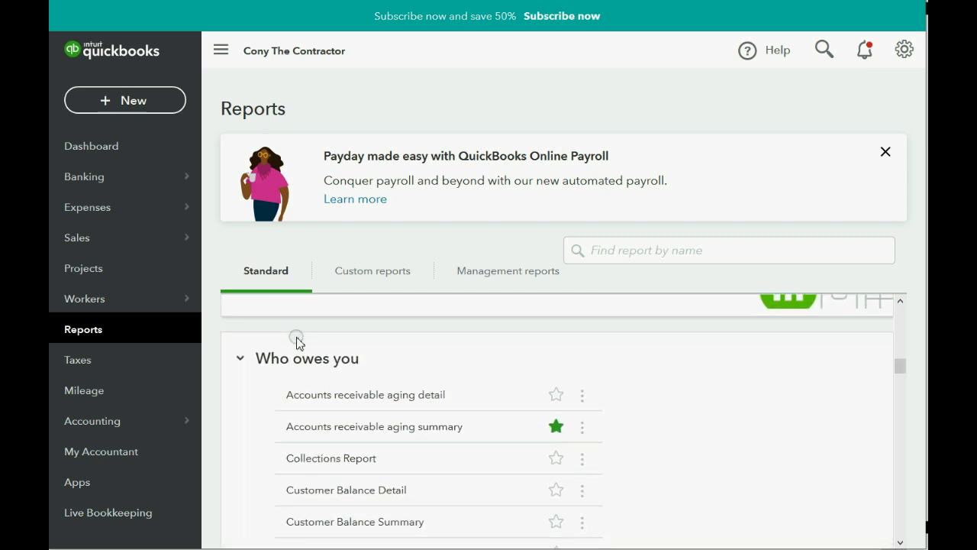
{"action": "scroll", "coordinate": [297, 342], "scroll_direction": "down", "scroll_amount": 4}
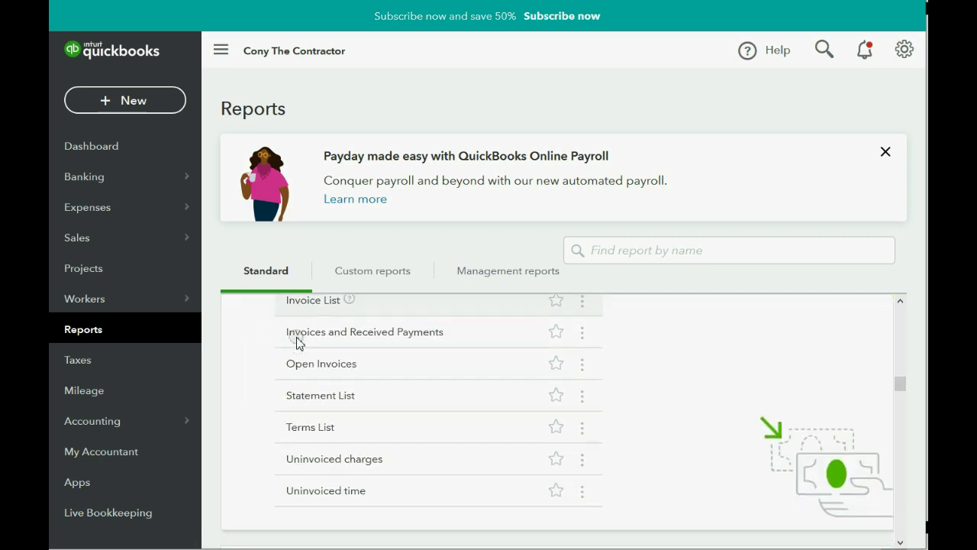
{"action": "scroll", "coordinate": [297, 342], "scroll_direction": "down", "scroll_amount": 6}
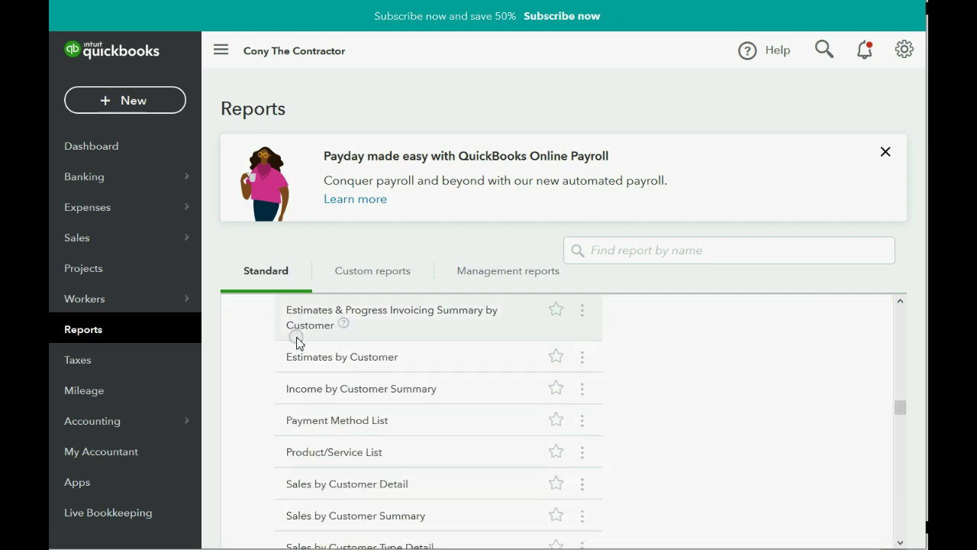
{"action": "scroll", "coordinate": [298, 344], "scroll_direction": "down", "scroll_amount": 7}
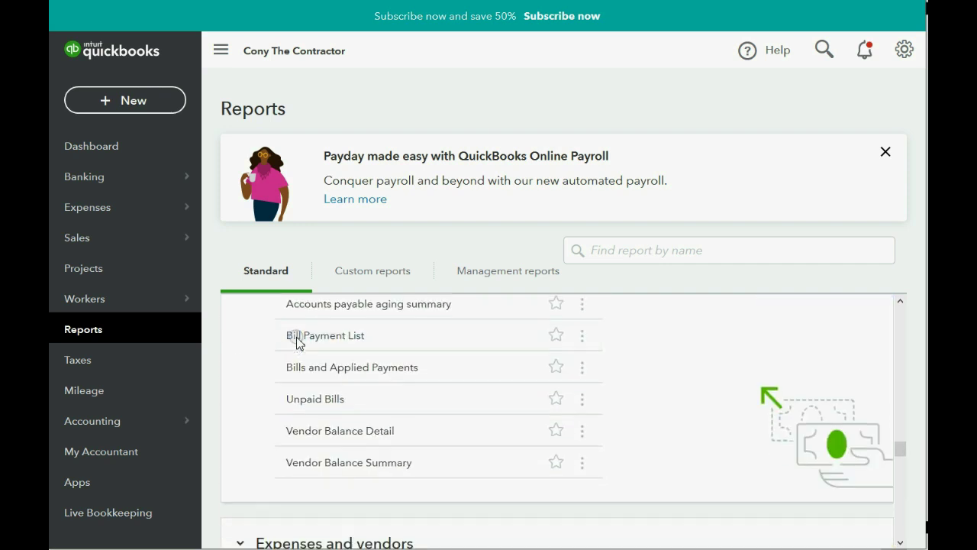
{"action": "scroll", "coordinate": [298, 344], "scroll_direction": "down", "scroll_amount": 10}
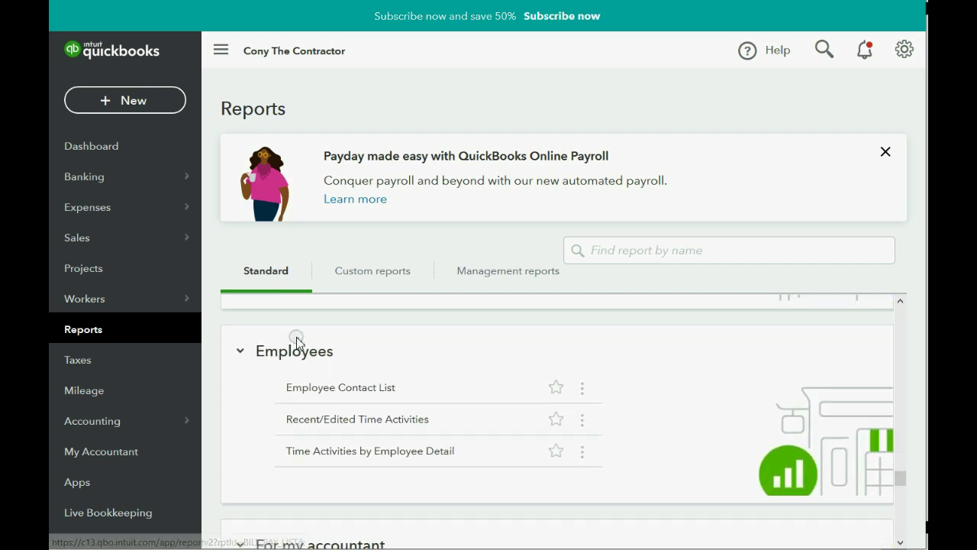
{"action": "scroll", "coordinate": [298, 342], "scroll_direction": "down", "scroll_amount": 8}
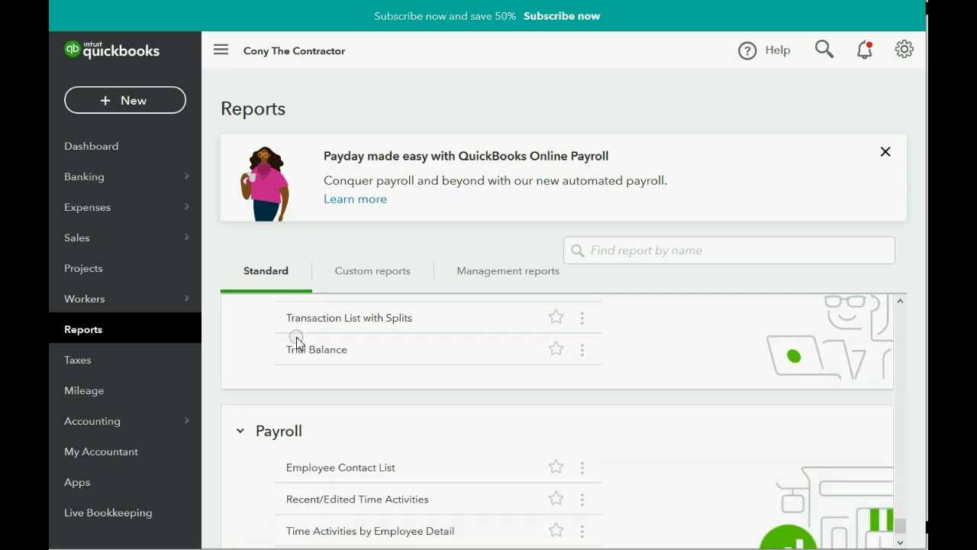
{"action": "left_click", "coordinate": [364, 272]}
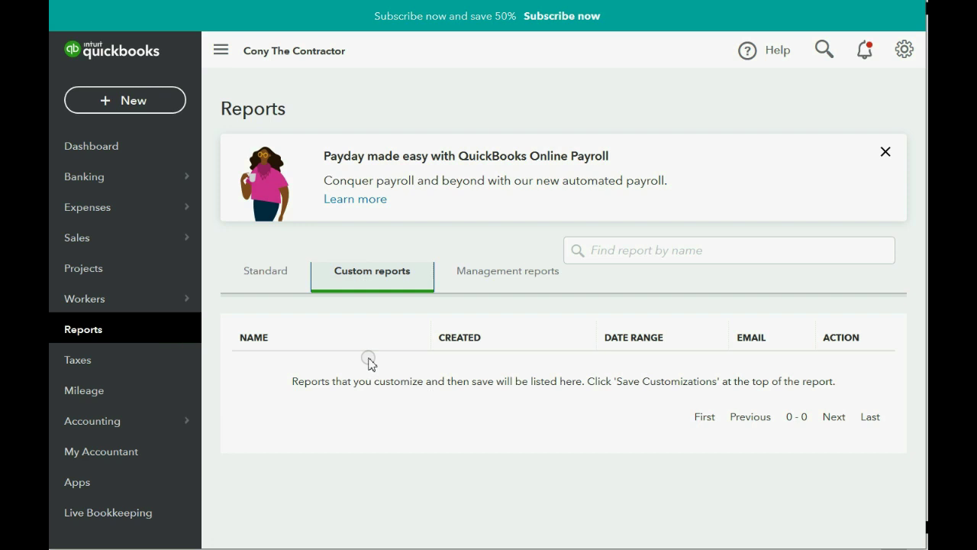
{"action": "left_click", "coordinate": [268, 274]}
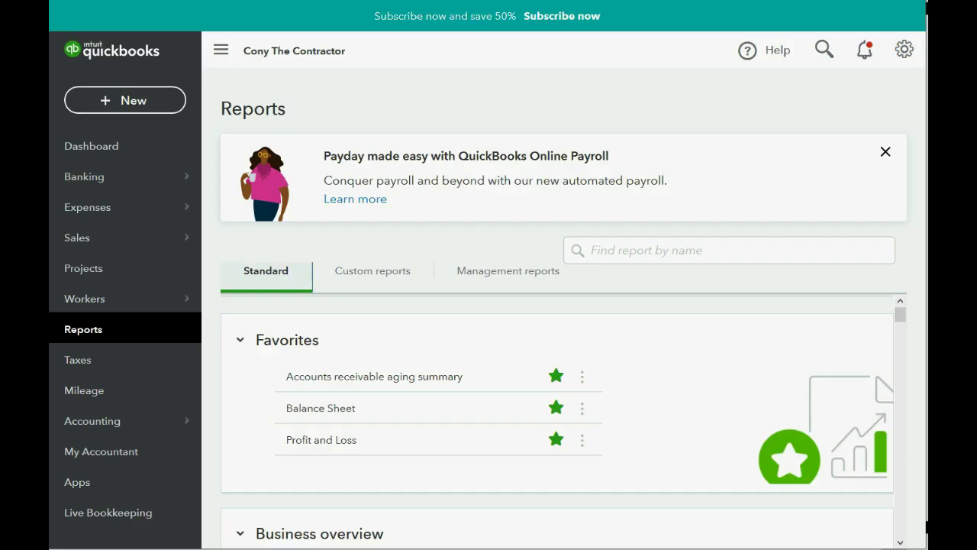
Scroll the Standard reports list to the For my accountant section, ending at Trial Balance.
{"action": "left_click", "coordinate": [366, 401]}
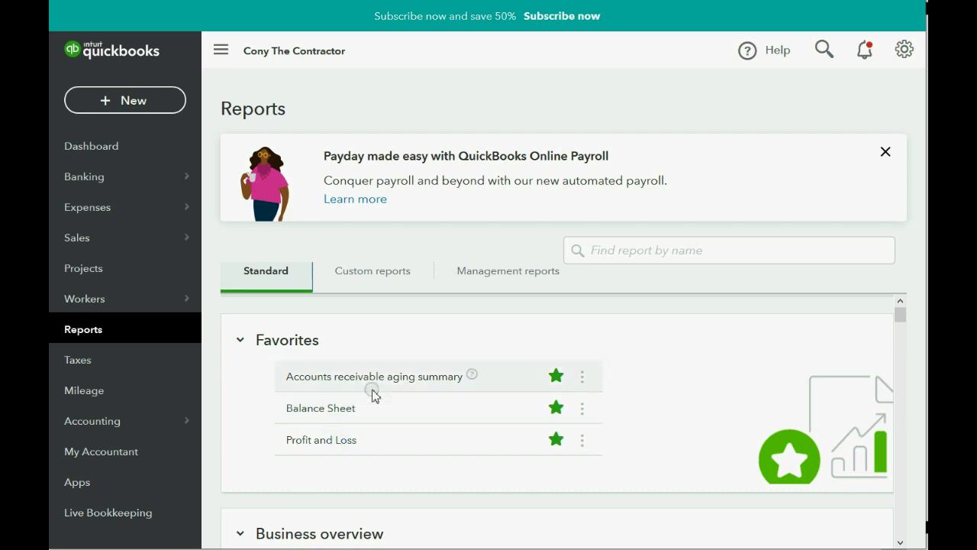
{"action": "scroll", "coordinate": [372, 393], "scroll_direction": "down", "scroll_amount": 10}
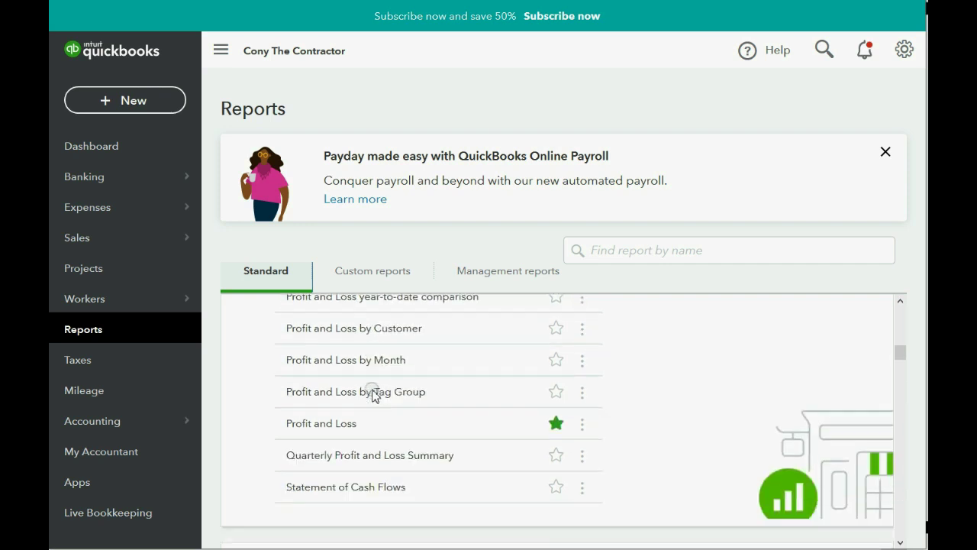
{"action": "scroll", "coordinate": [373, 393], "scroll_direction": "down", "scroll_amount": 10}
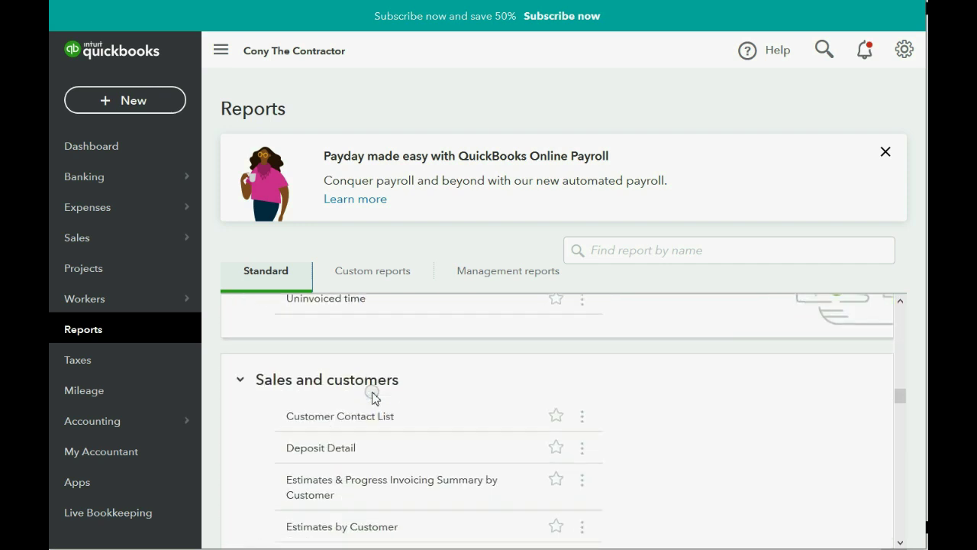
{"action": "scroll", "coordinate": [373, 396], "scroll_direction": "down", "scroll_amount": 10}
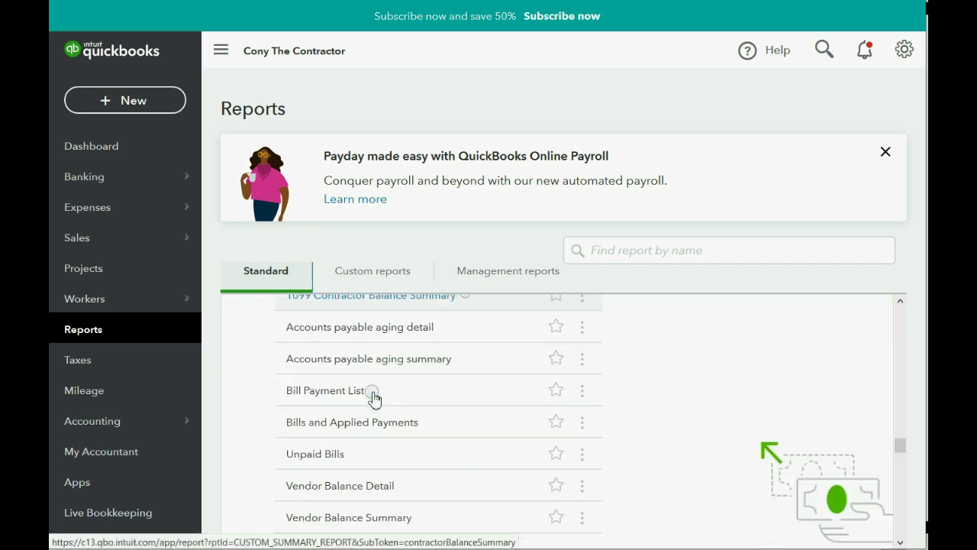
{"action": "scroll", "coordinate": [373, 396], "scroll_direction": "down", "scroll_amount": 10}
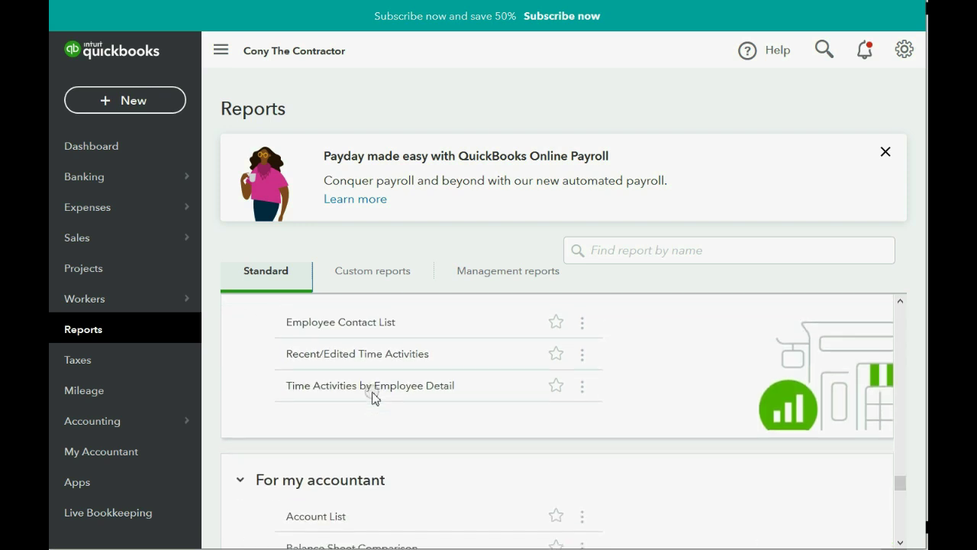
{"action": "scroll", "coordinate": [373, 396], "scroll_direction": "down", "scroll_amount": 3}
{"action": "scroll", "coordinate": [373, 396], "scroll_direction": "up", "scroll_amount": 1}
{"action": "scroll", "coordinate": [372, 396], "scroll_direction": "down", "scroll_amount": 1}
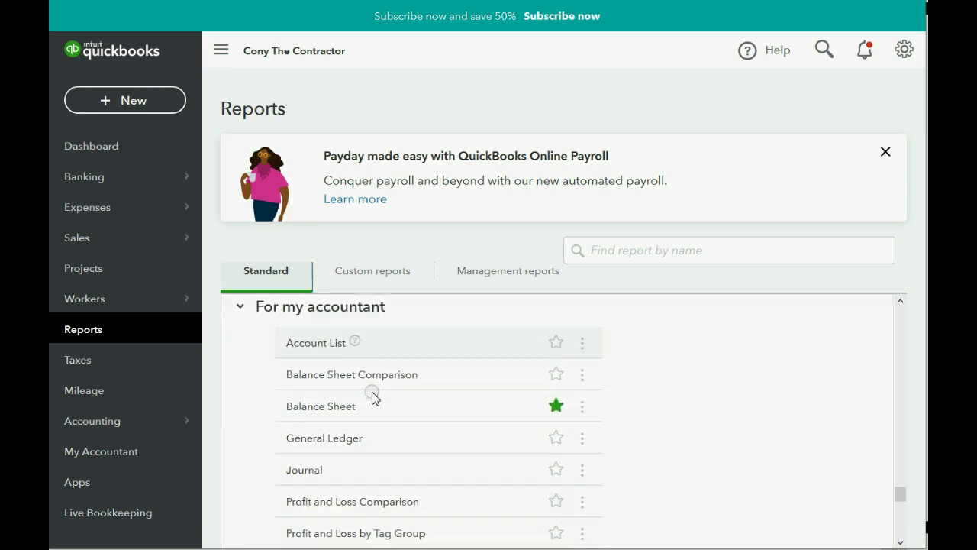
{"action": "scroll", "coordinate": [373, 395], "scroll_direction": "down", "scroll_amount": 5}
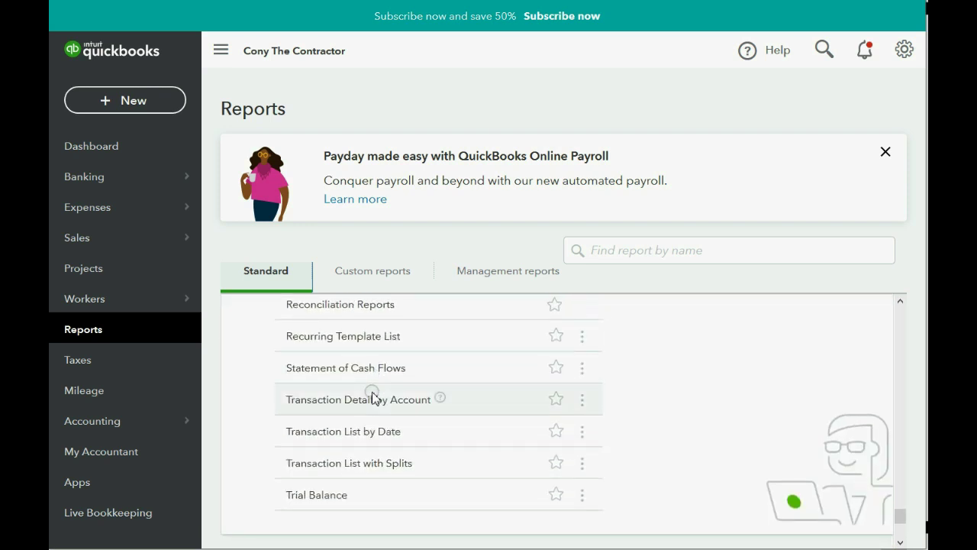
Open the Trial Balance report and rerun it with the report period set to All Dates.
{"action": "left_click", "coordinate": [317, 495]}
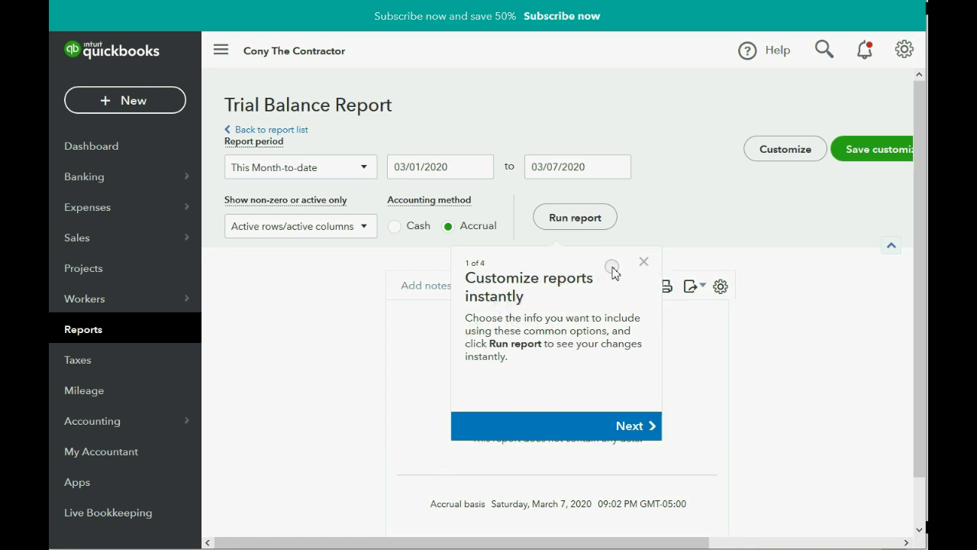
{"action": "left_click", "coordinate": [644, 262]}
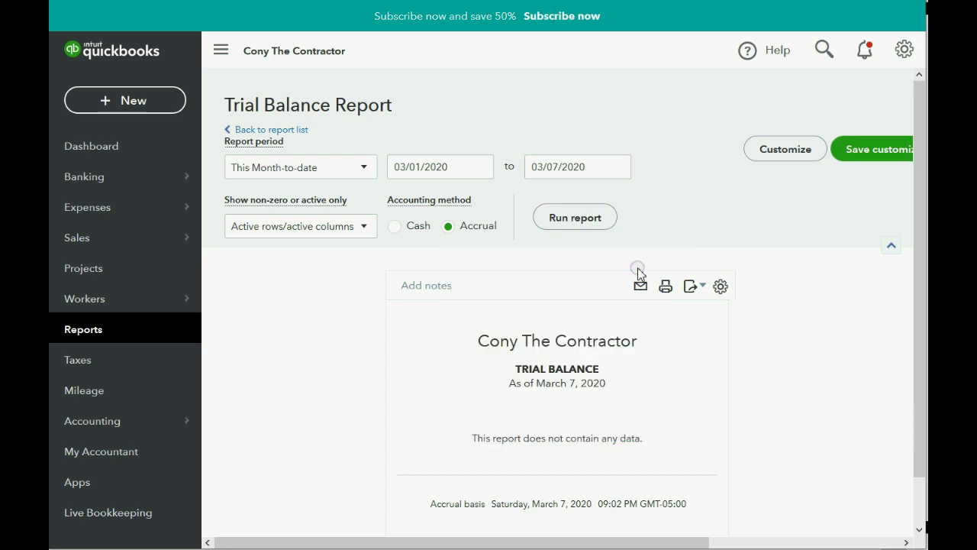
{"action": "left_click", "coordinate": [350, 169]}
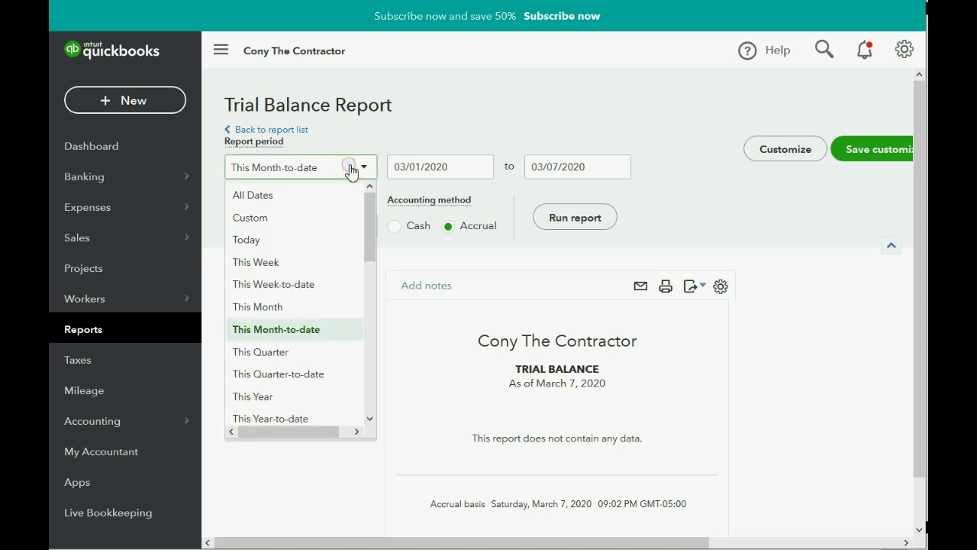
{"action": "left_click", "coordinate": [289, 197]}
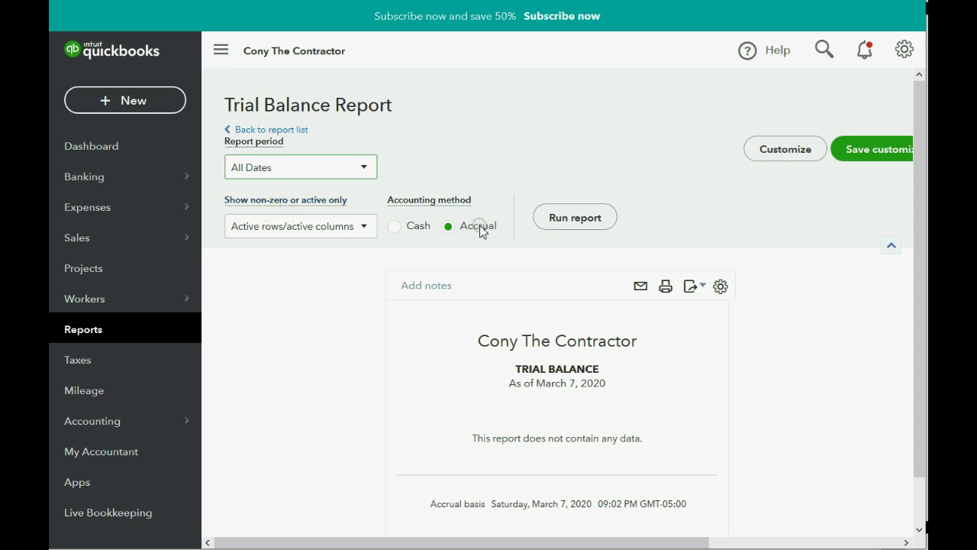
{"action": "left_click", "coordinate": [566, 221]}
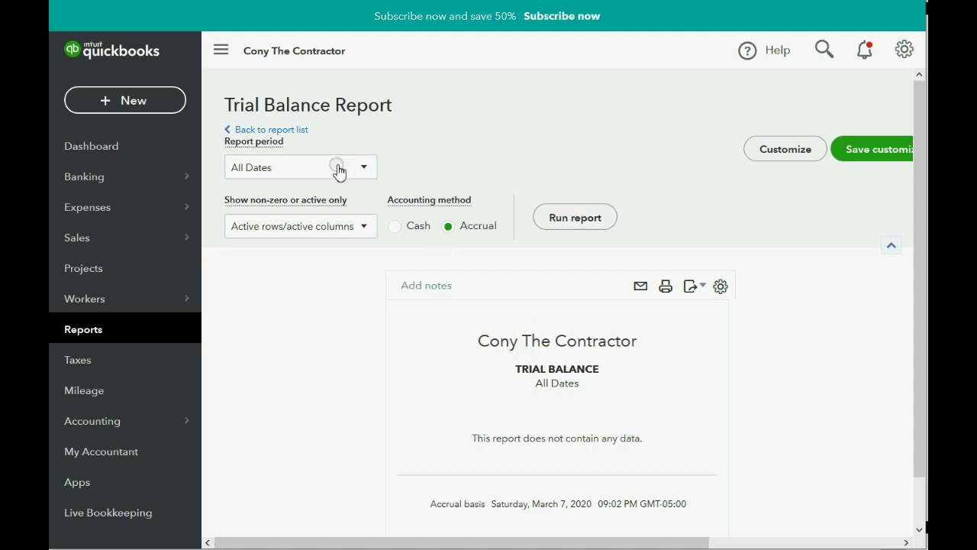
Save the All Dates Trial Balance as a custom report, appending the user's name to its title.
{"action": "left_click", "coordinate": [858, 151]}
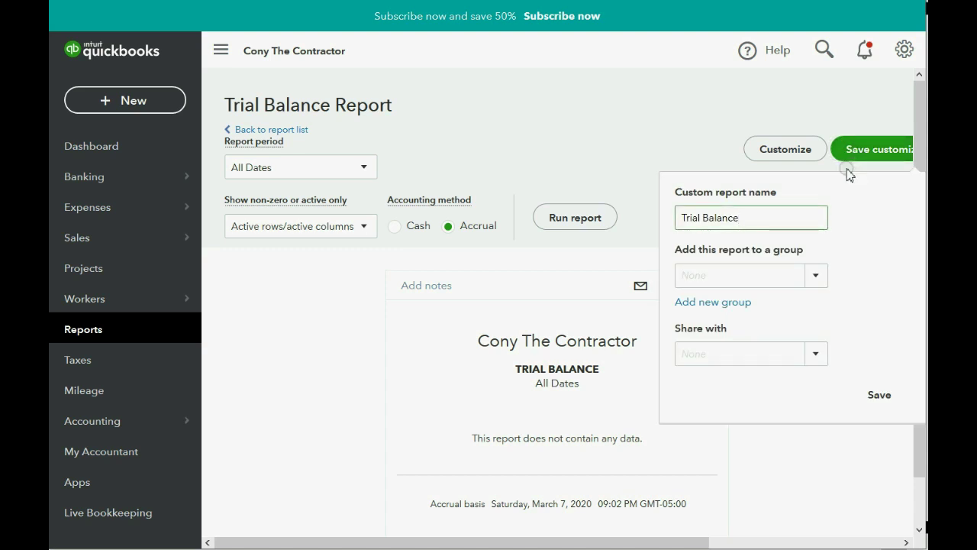
{"action": "type", "text": "- Mark"}
{"action": "left_click", "coordinate": [880, 395]}
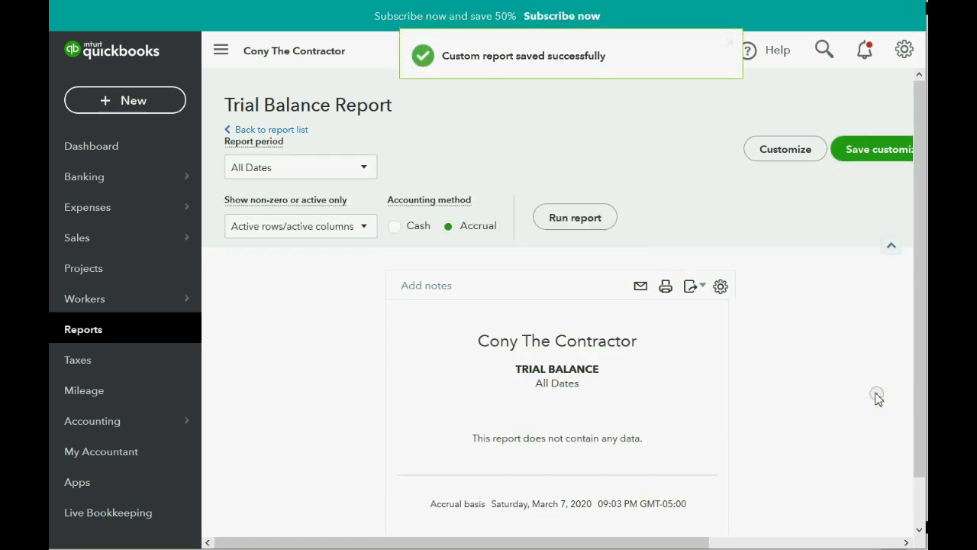
Reopen the saved Trial Balance report from the Custom reports list.
{"action": "left_click", "coordinate": [82, 329]}
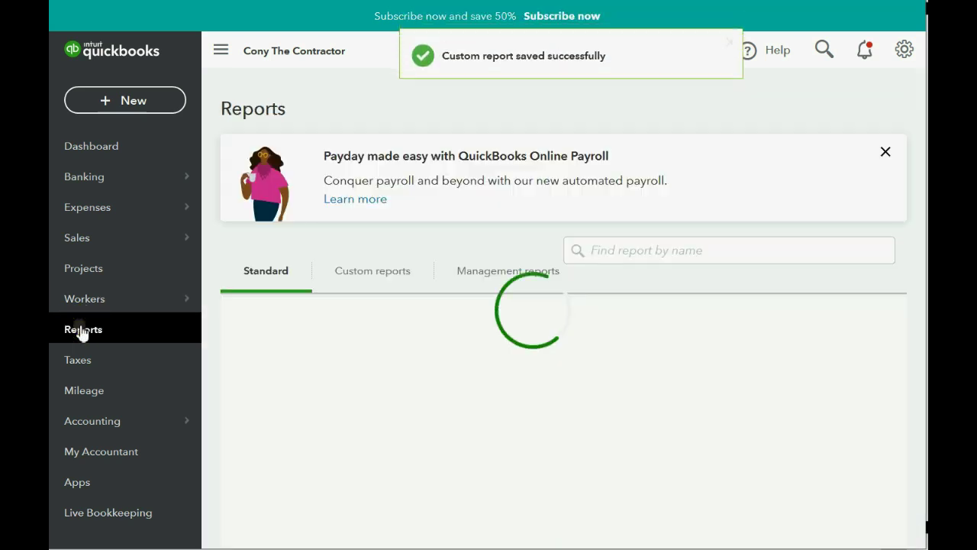
{"action": "left_click", "coordinate": [381, 277]}
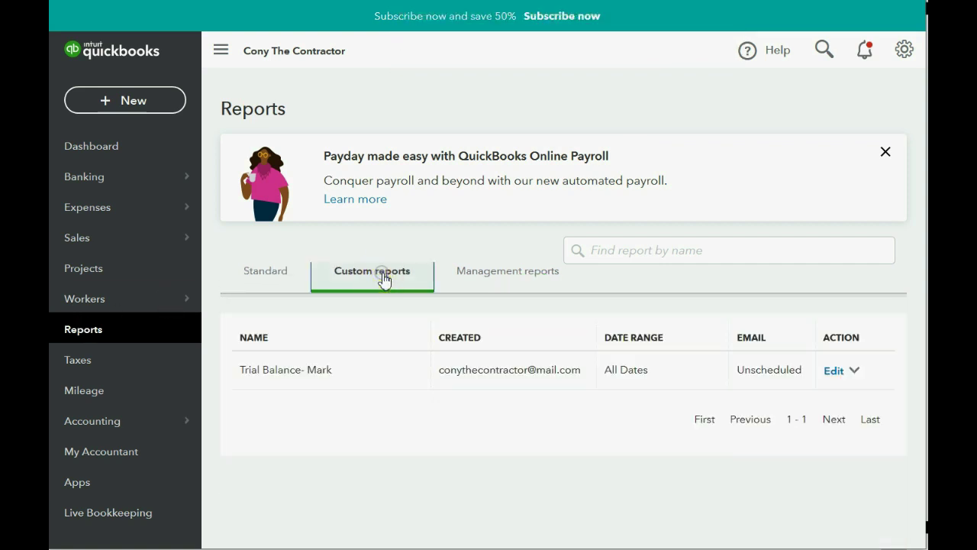
{"action": "left_click", "coordinate": [325, 372]}
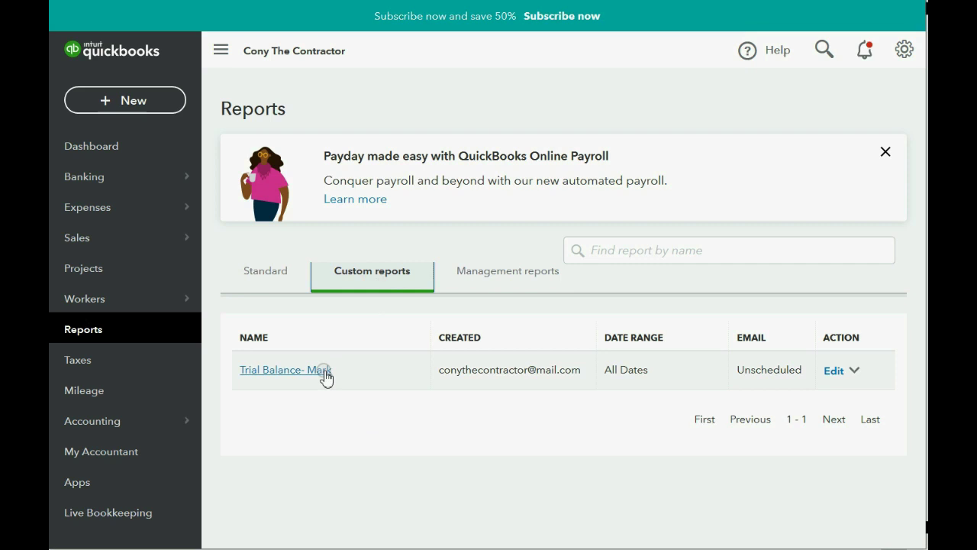
{"action": "left_click", "coordinate": [307, 373]}
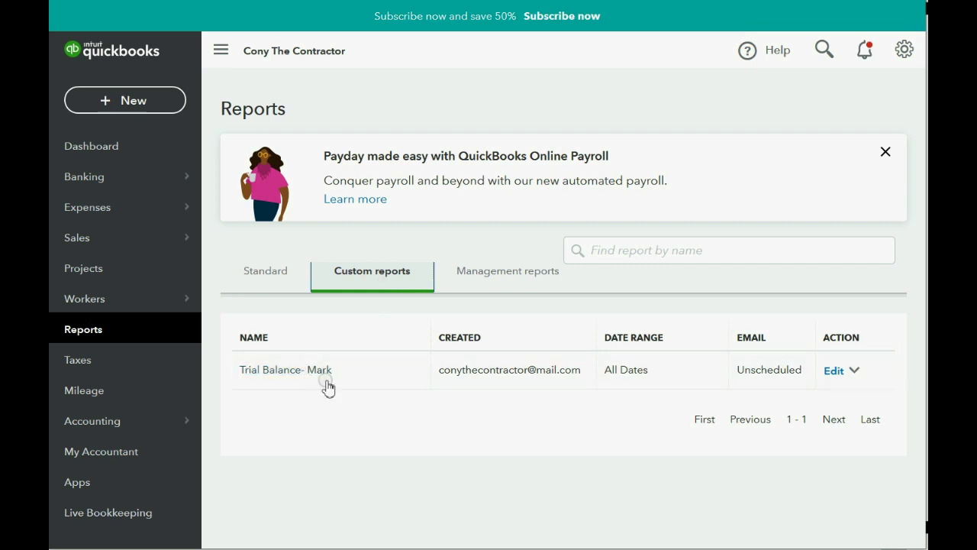
{"action": "left_click", "coordinate": [310, 374]}
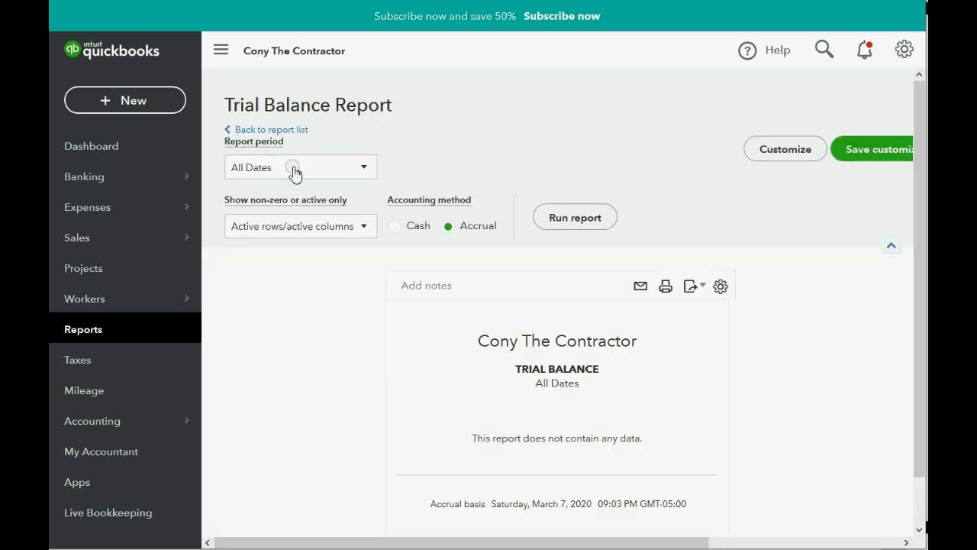
Step slide 4 so it shows The Trial Balance and Estimates & Progress Invoicing Summary by Customer bullets.
{"action": "key", "text": "alt+Tab"}
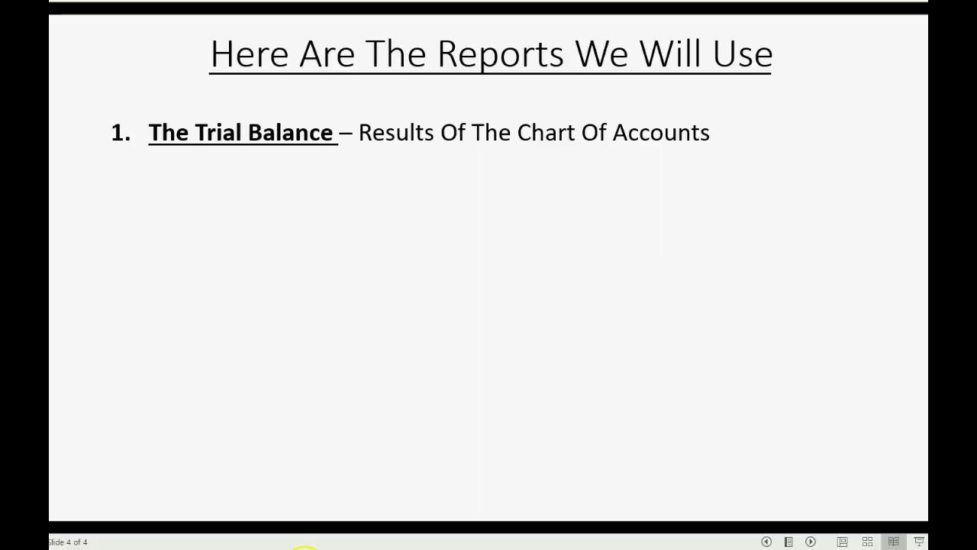
{"action": "left_click", "coordinate": [331, 441]}
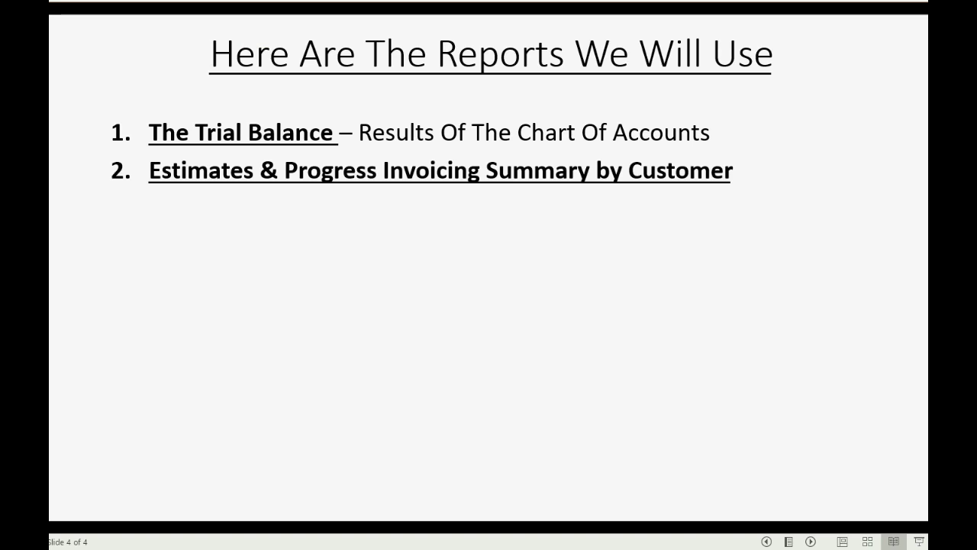
{"action": "key", "text": "space"}
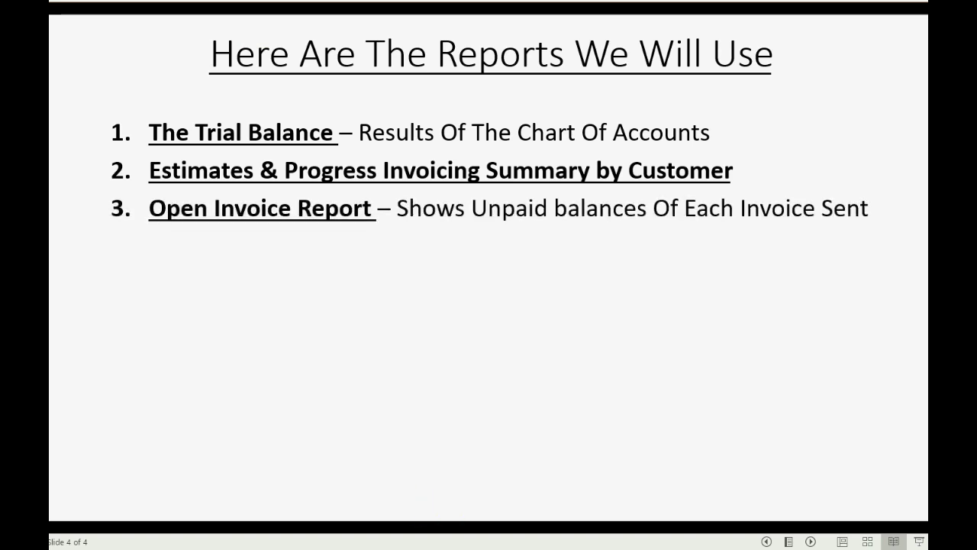
{"action": "left_click", "coordinate": [767, 541]}
{"action": "left_click", "coordinate": [766, 542]}
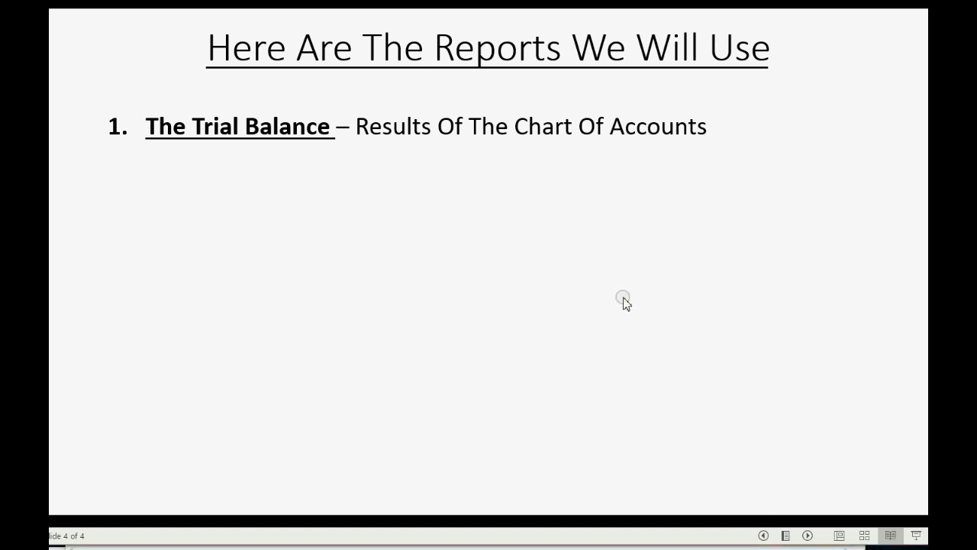
{"action": "left_click", "coordinate": [623, 301]}
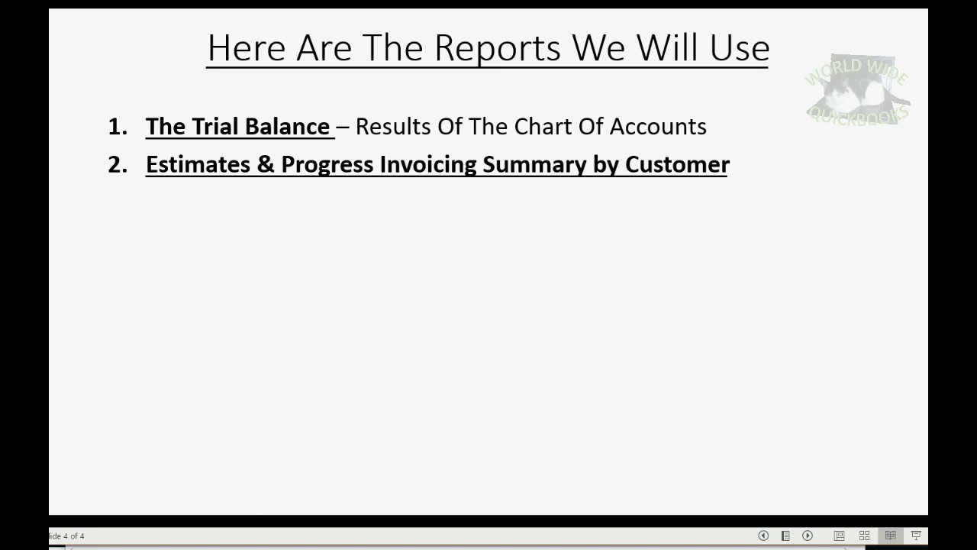
{"action": "key", "text": "super"}
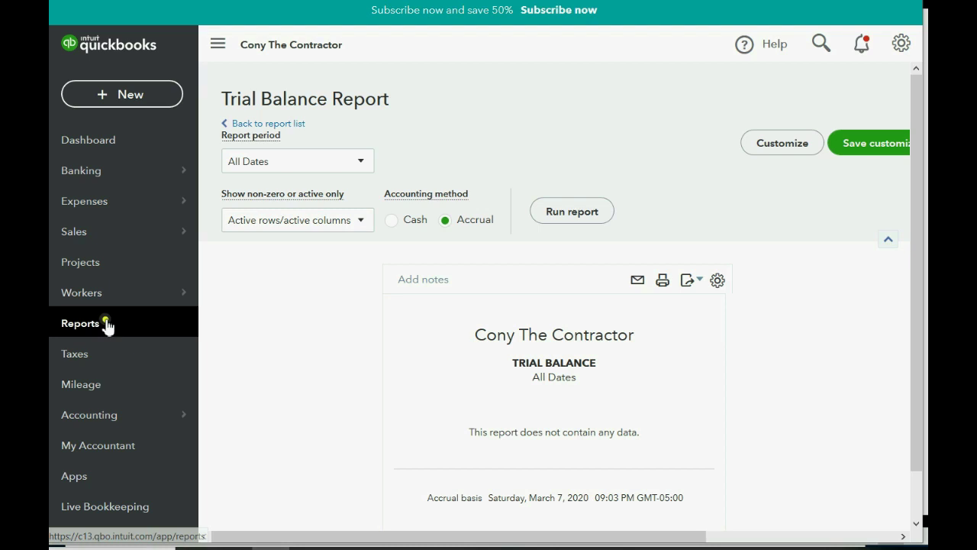
Open Estimates & Progress Invoicing Summary by Customer from Sales and customers and check its All Dates period.
{"action": "left_click", "coordinate": [105, 323]}
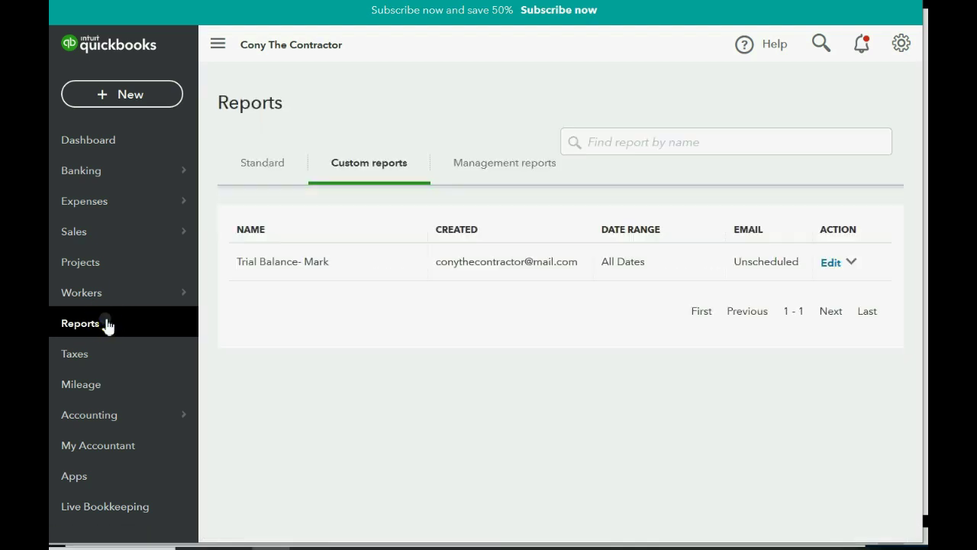
{"action": "left_click", "coordinate": [260, 265]}
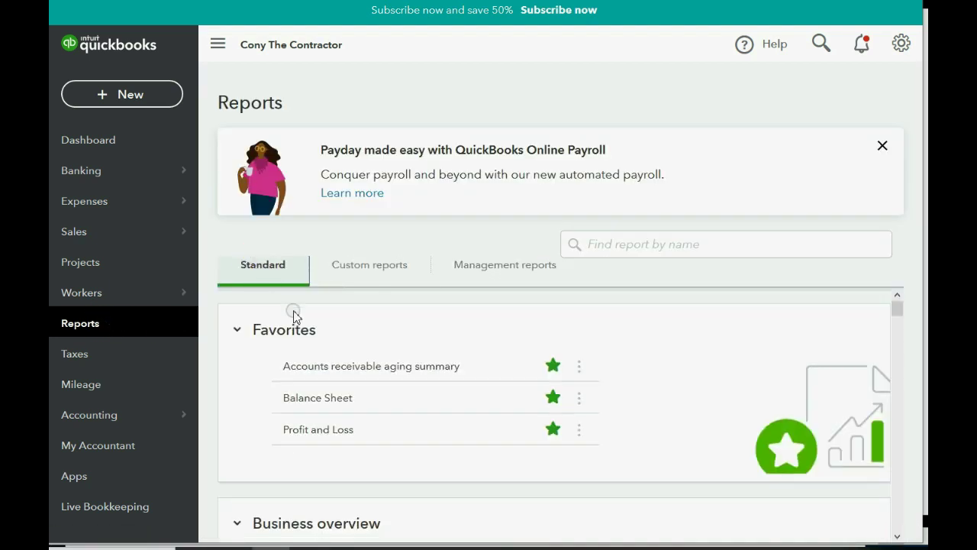
{"action": "scroll", "coordinate": [343, 389], "scroll_direction": "down", "scroll_amount": 4}
{"action": "scroll", "coordinate": [343, 388], "scroll_direction": "down", "scroll_amount": 5}
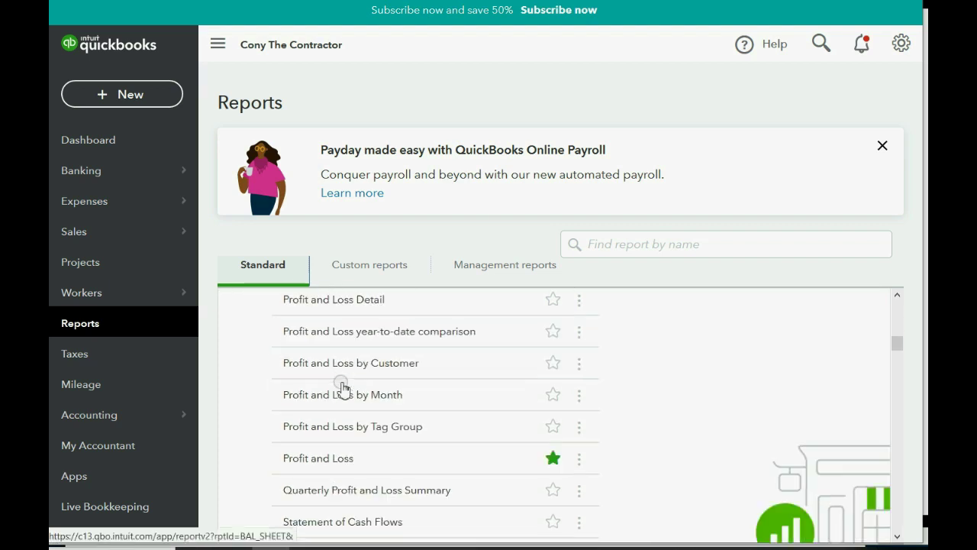
{"action": "scroll", "coordinate": [341, 388], "scroll_direction": "down", "scroll_amount": 5}
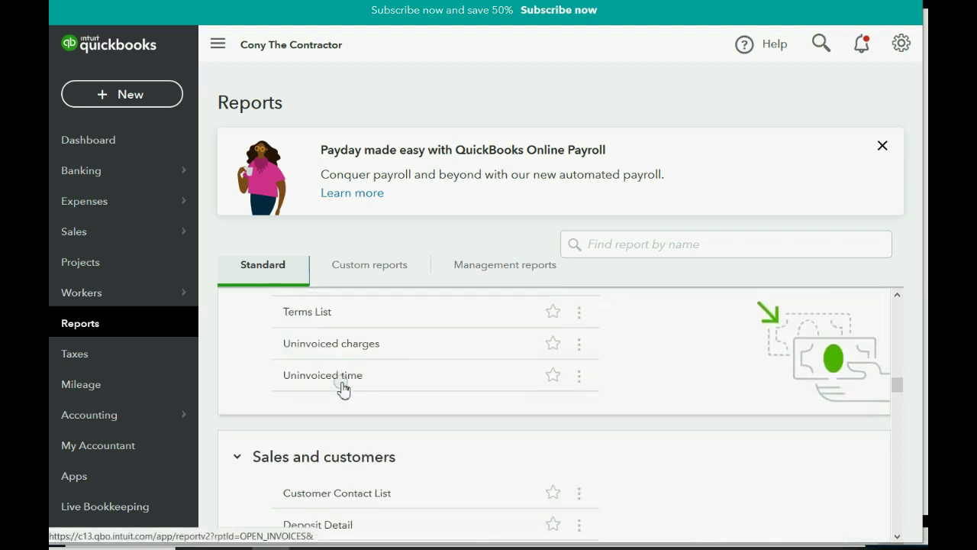
{"action": "scroll", "coordinate": [341, 388], "scroll_direction": "down", "scroll_amount": 2}
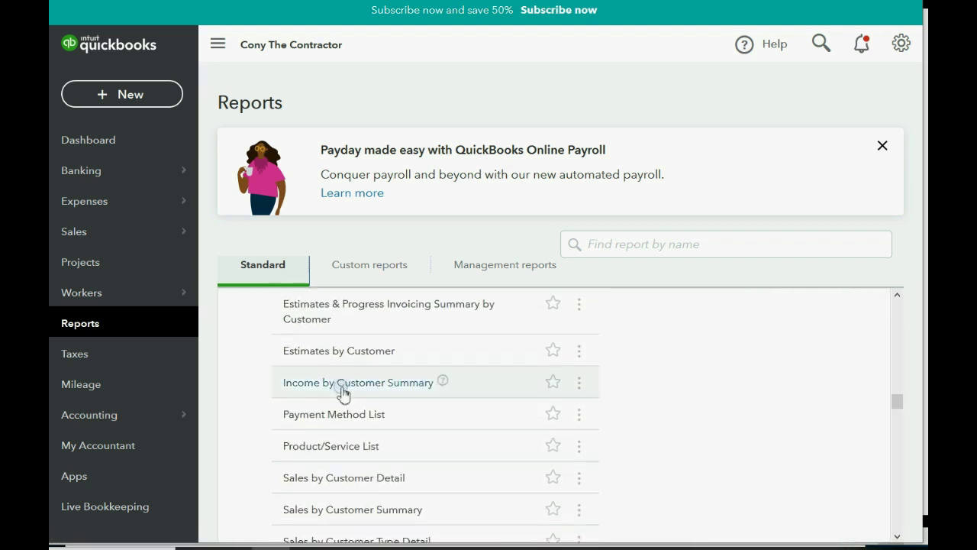
{"action": "scroll", "coordinate": [341, 390], "scroll_direction": "up", "scroll_amount": 1}
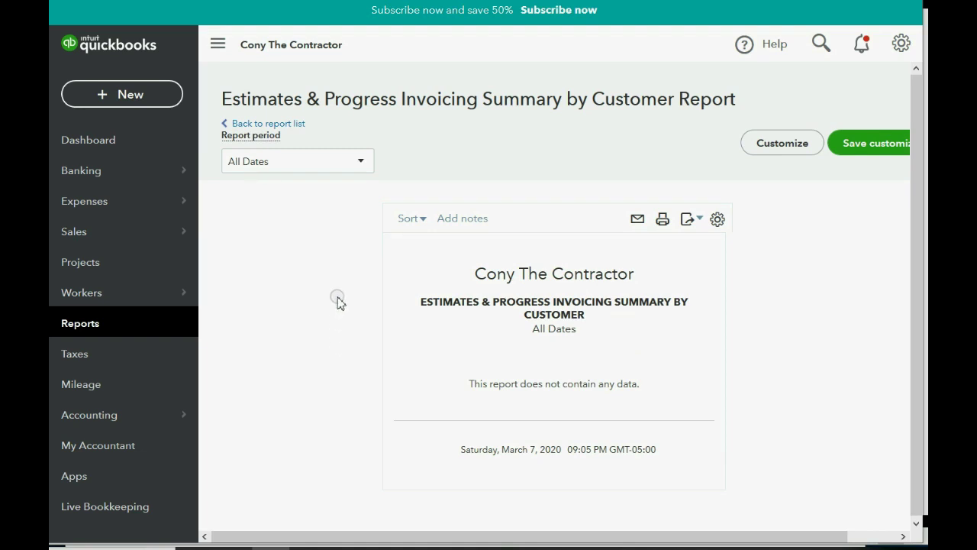
{"action": "left_click", "coordinate": [362, 165]}
Save Estimates & Progress Invoicing Summary by Customer under its default name and check the Custom reports list.
{"action": "left_click", "coordinate": [362, 165]}
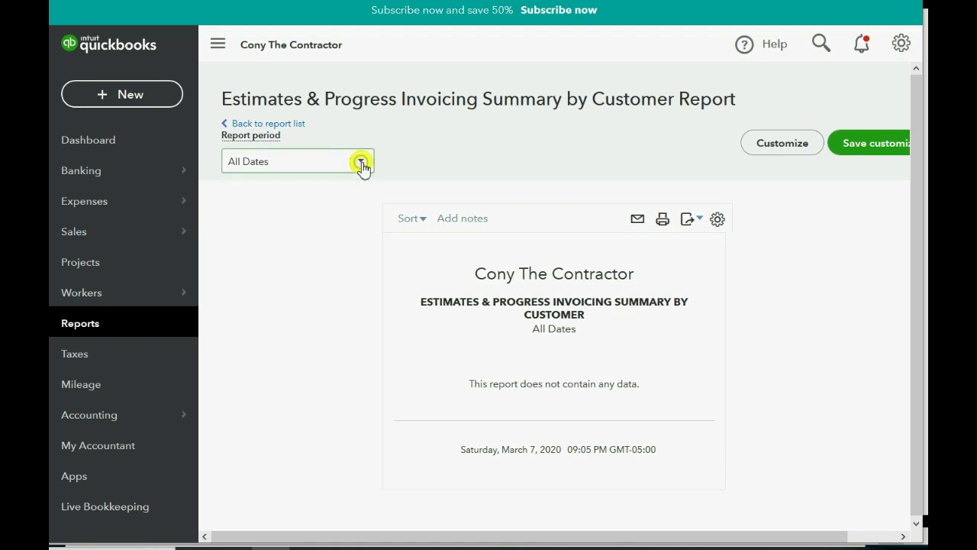
{"action": "left_click", "coordinate": [878, 145]}
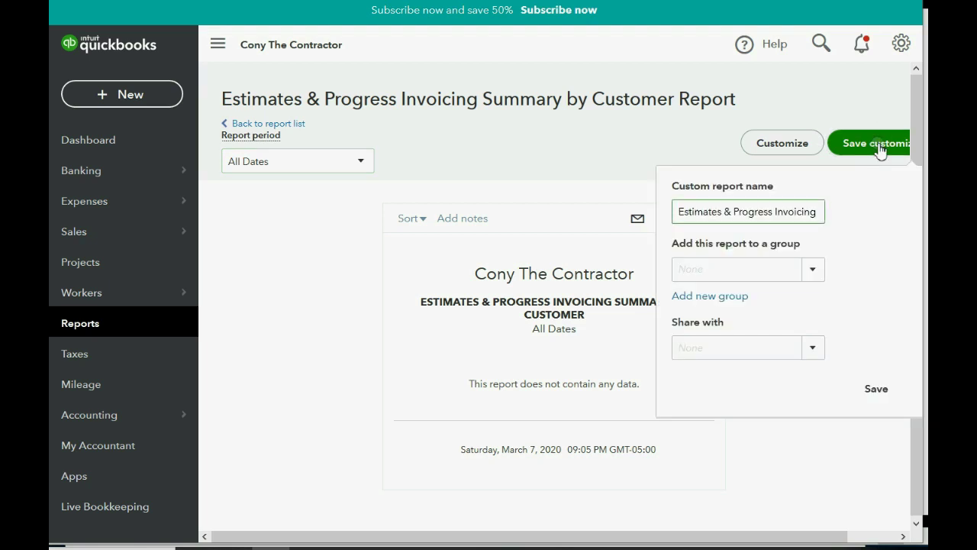
{"action": "left_click", "coordinate": [875, 396]}
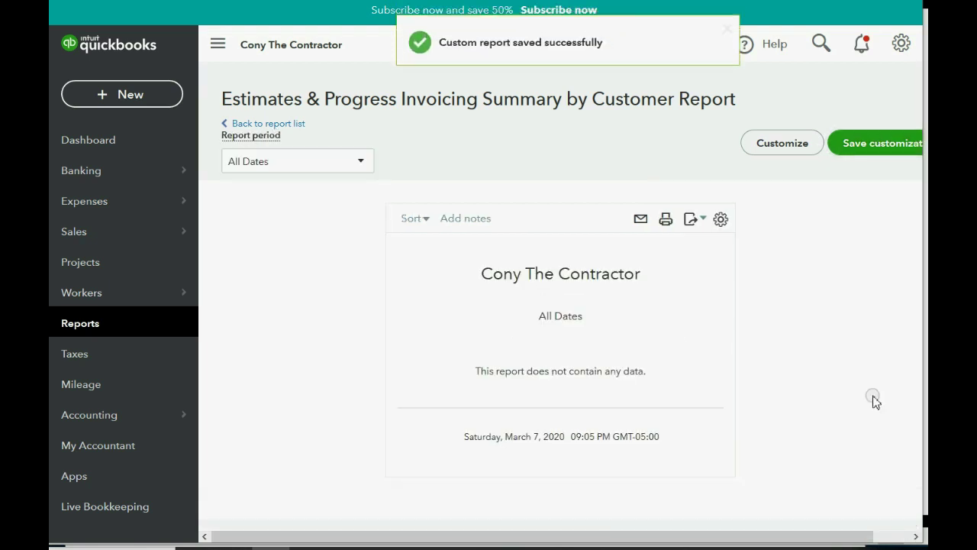
{"action": "left_click", "coordinate": [87, 323]}
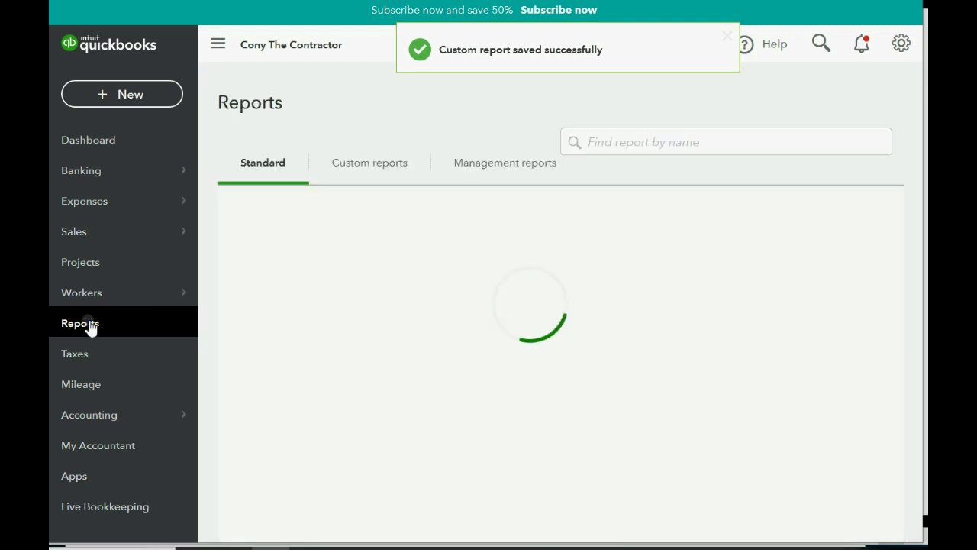
{"action": "left_click", "coordinate": [375, 269]}
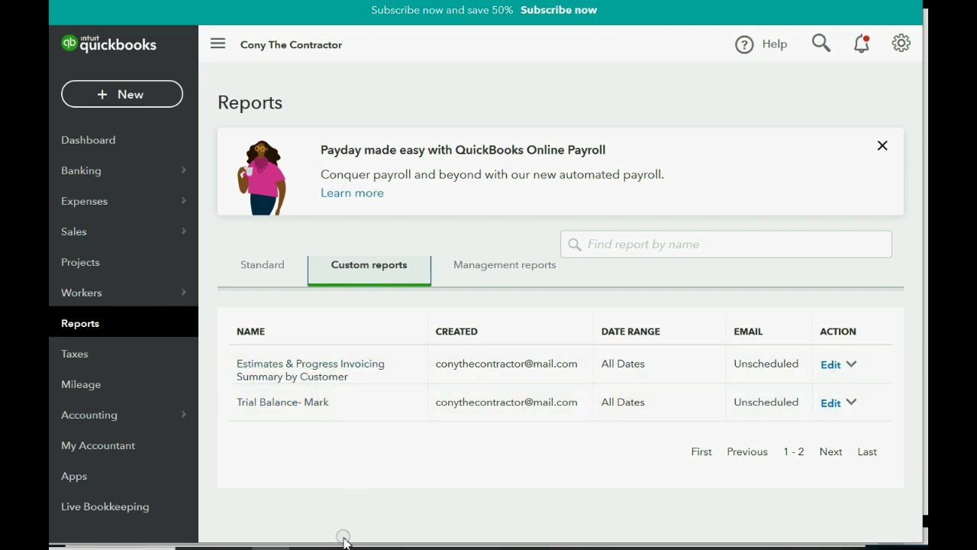
Reveal the Open Invoice Report bullet on slide 4, then return to QuickBooks Reports.
{"action": "left_click", "coordinate": [309, 547]}
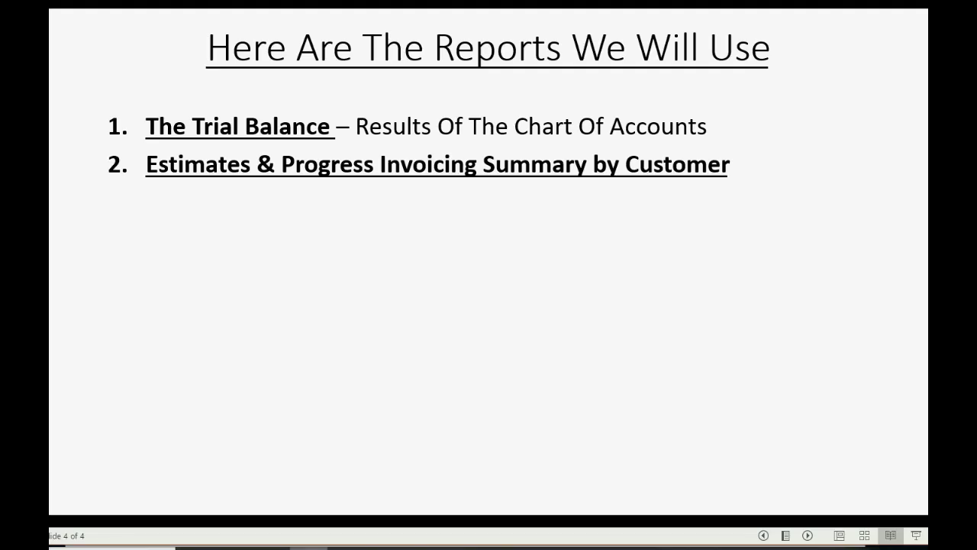
{"action": "left_click", "coordinate": [318, 420]}
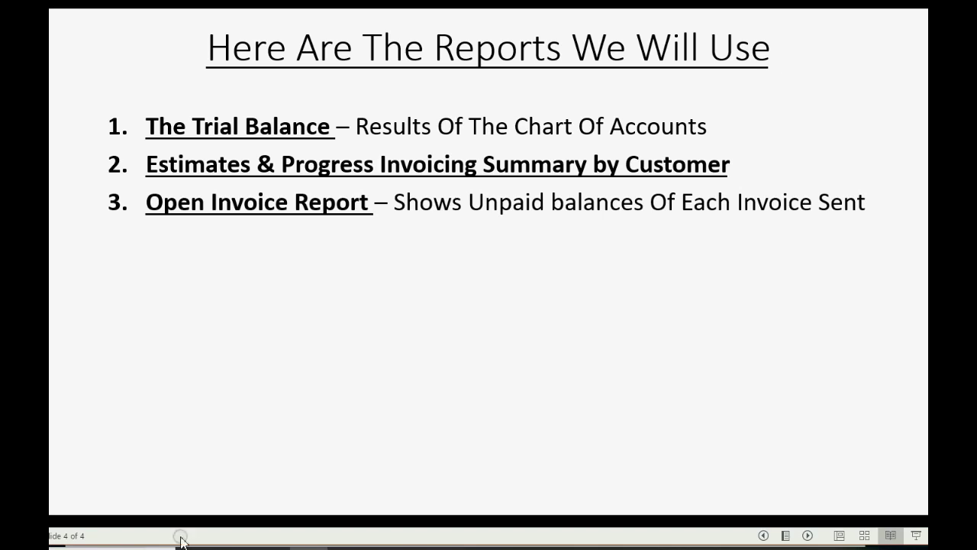
{"action": "mouse_move", "coordinate": [273, 547]}
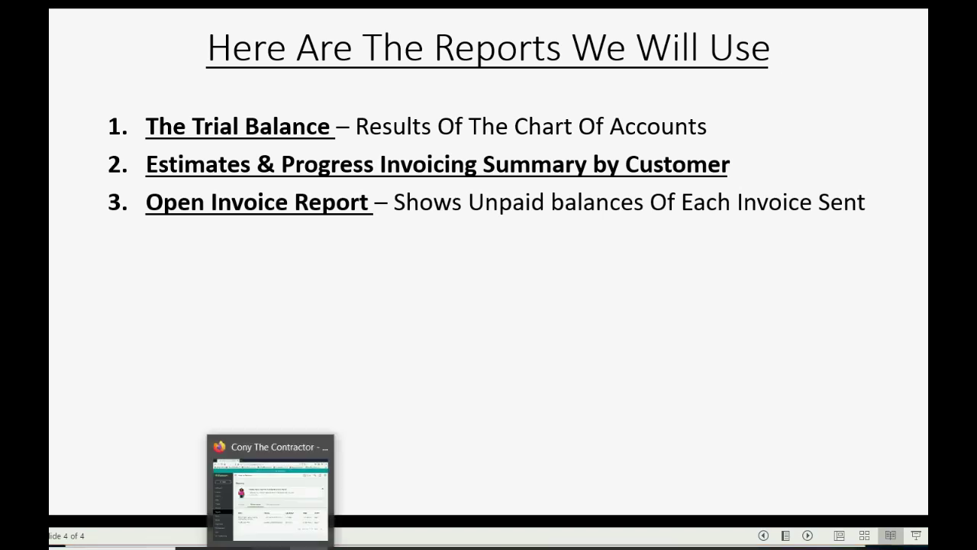
{"action": "left_click", "coordinate": [272, 489]}
{"action": "left_click", "coordinate": [120, 325]}
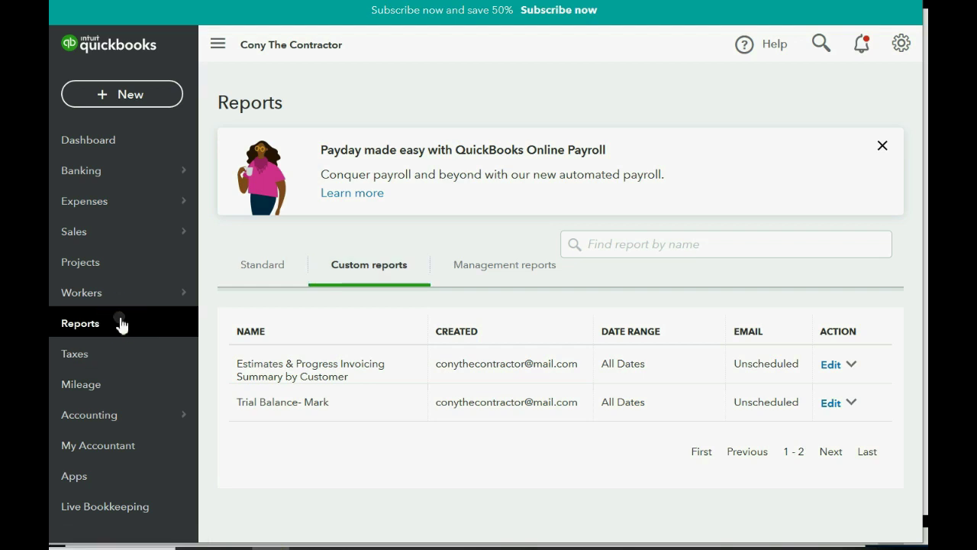
Open the Open Invoices standard report and rerun it for All Dates.
{"action": "left_click", "coordinate": [268, 269]}
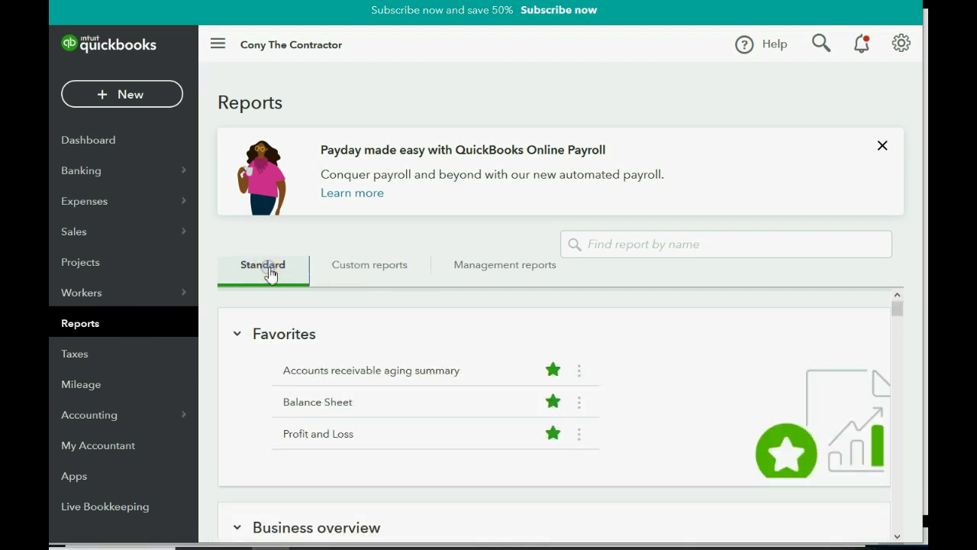
{"action": "scroll", "coordinate": [314, 375], "scroll_direction": "down", "scroll_amount": 5}
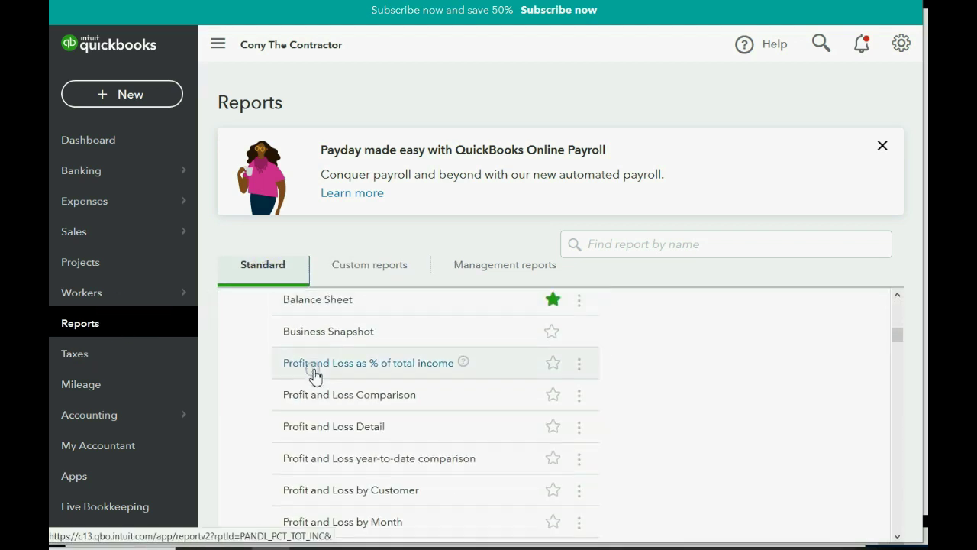
{"action": "scroll", "coordinate": [314, 375], "scroll_direction": "down", "scroll_amount": 6}
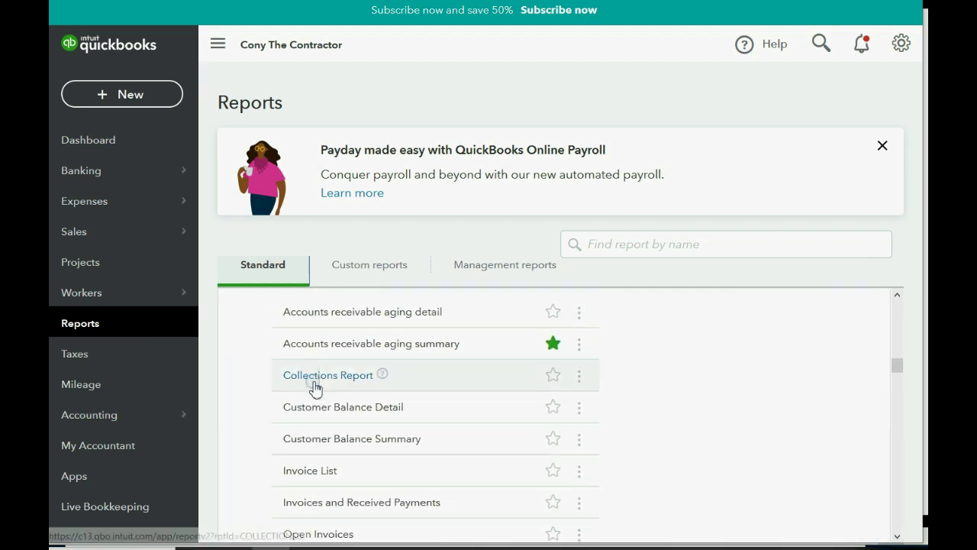
{"action": "scroll", "coordinate": [323, 435], "scroll_direction": "up", "scroll_amount": 1}
{"action": "scroll", "coordinate": [322, 437], "scroll_direction": "down", "scroll_amount": 3}
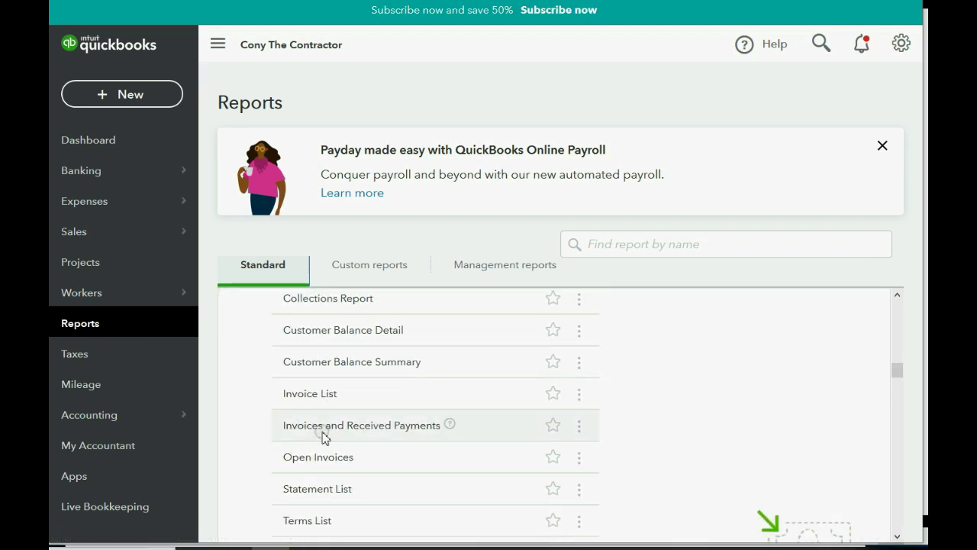
{"action": "scroll", "coordinate": [322, 436], "scroll_direction": "down", "scroll_amount": 1}
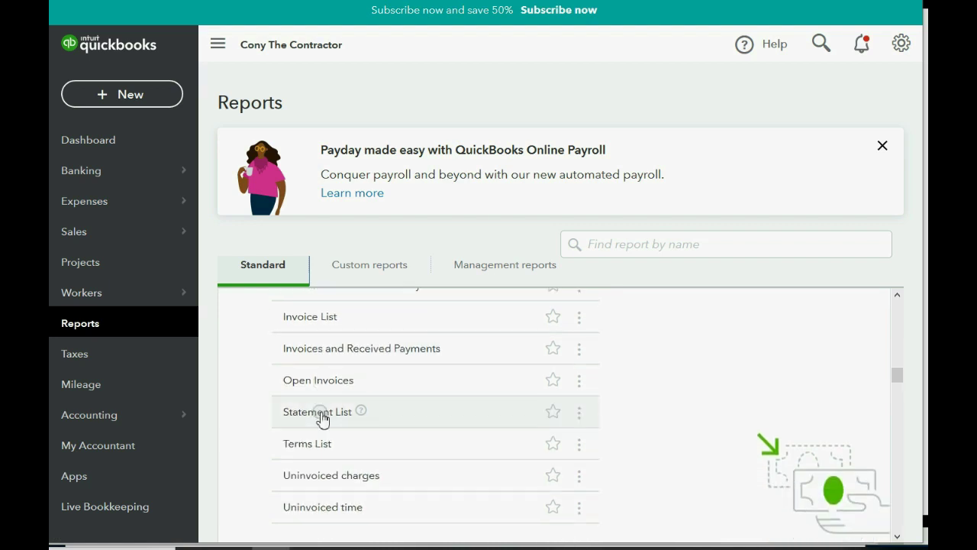
{"action": "scroll", "coordinate": [322, 438], "scroll_direction": "down", "scroll_amount": 1}
{"action": "scroll", "coordinate": [322, 440], "scroll_direction": "up", "scroll_amount": 2}
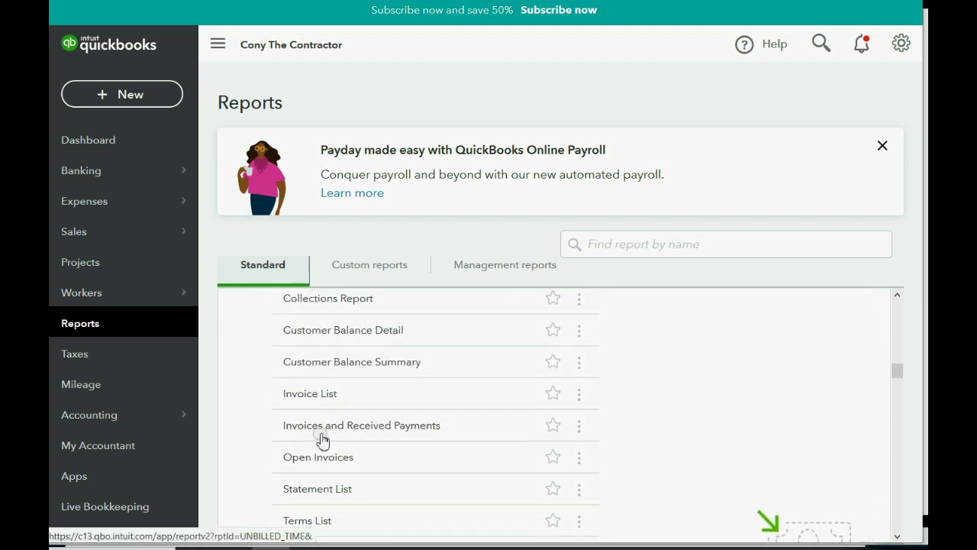
{"action": "left_click", "coordinate": [322, 457]}
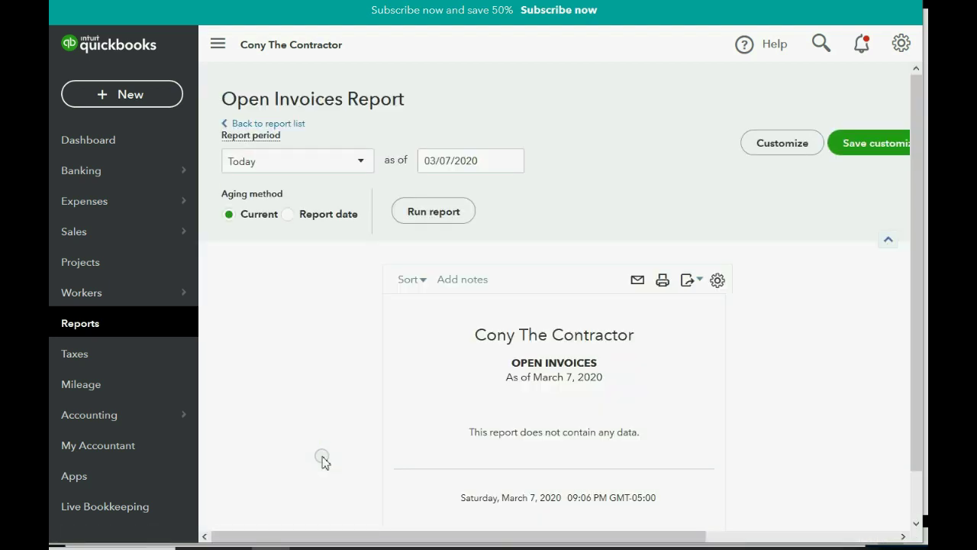
{"action": "left_click", "coordinate": [362, 173]}
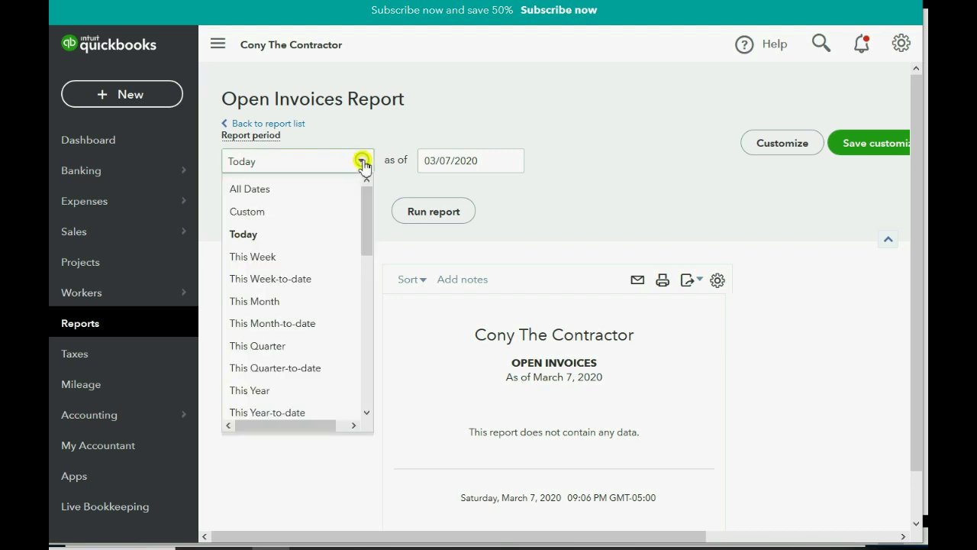
{"action": "left_click", "coordinate": [317, 183]}
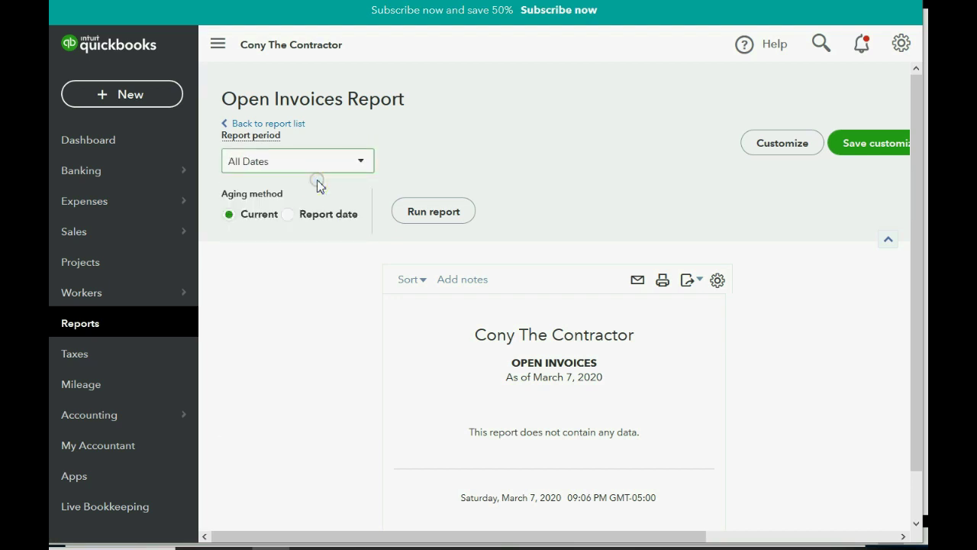
{"action": "left_click", "coordinate": [438, 209]}
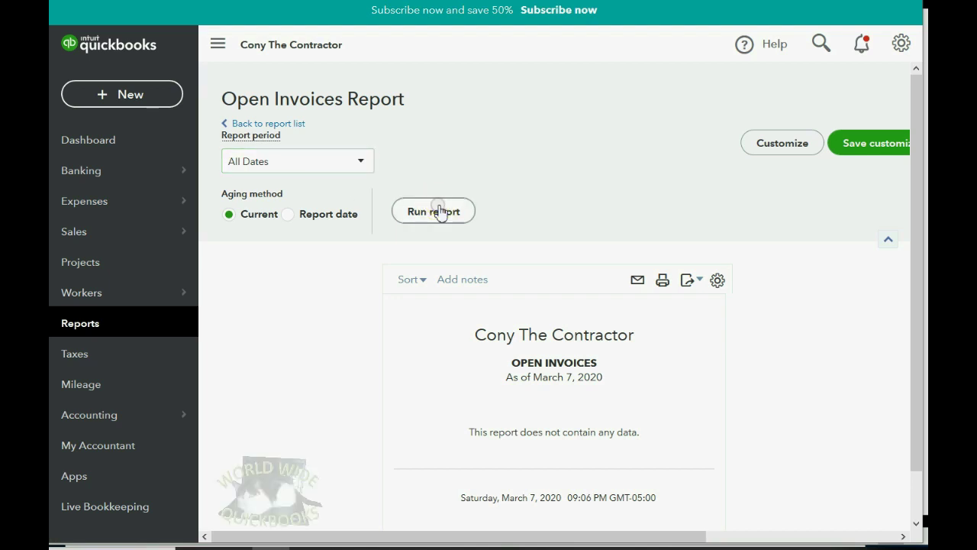
Save Open Invoices as a custom report and view the Custom reports list.
{"action": "left_click", "coordinate": [883, 147]}
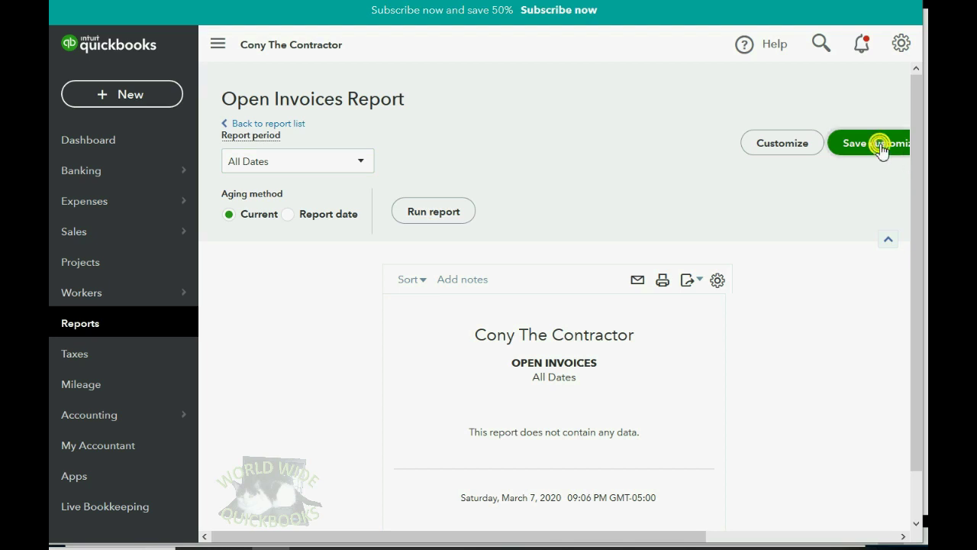
{"action": "left_click", "coordinate": [882, 149]}
{"action": "left_click", "coordinate": [882, 149]}
{"action": "left_click", "coordinate": [876, 390]}
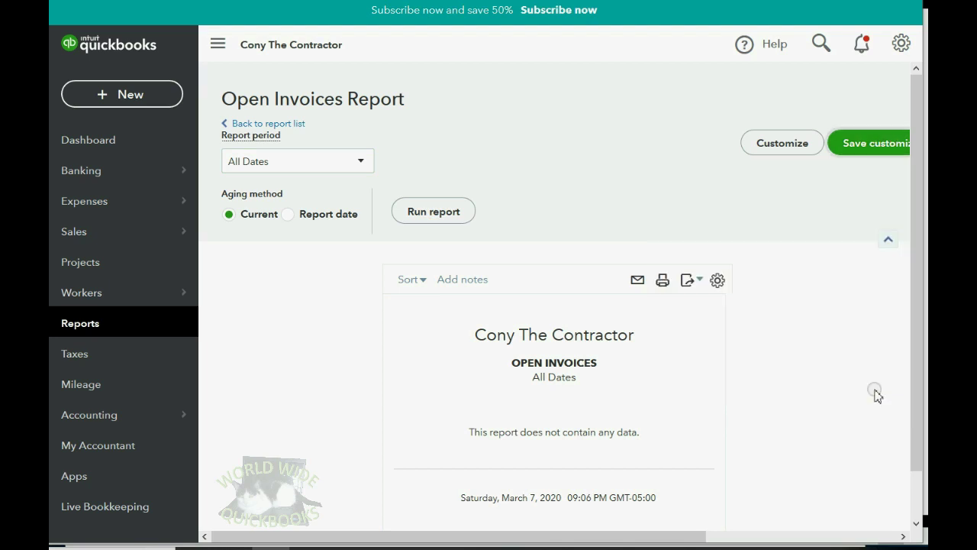
{"action": "left_click", "coordinate": [89, 325]}
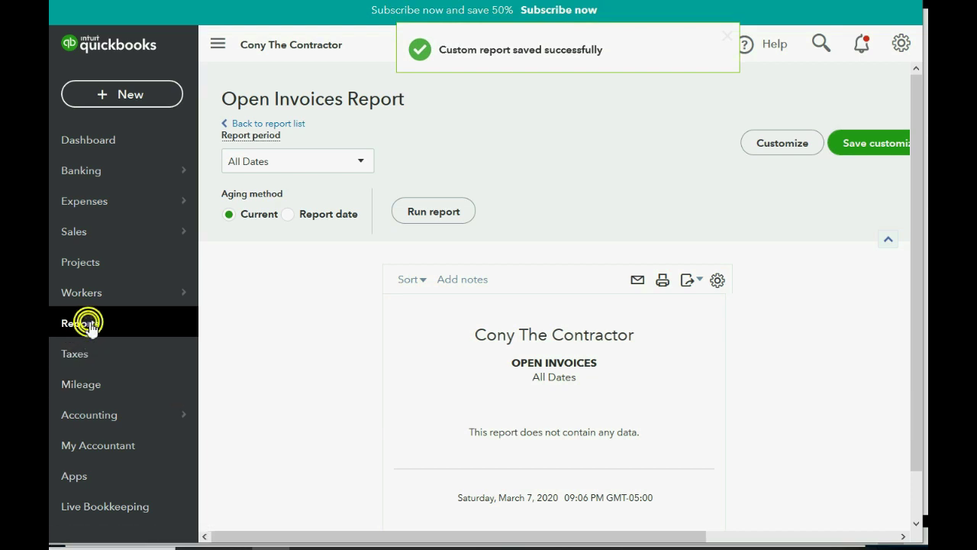
{"action": "left_click", "coordinate": [372, 273]}
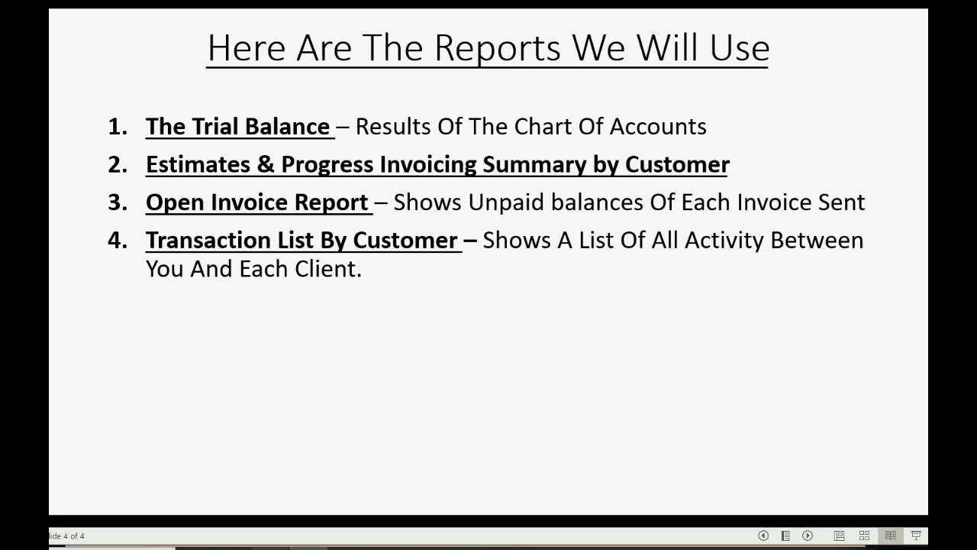
{"action": "left_click", "coordinate": [271, 547]}
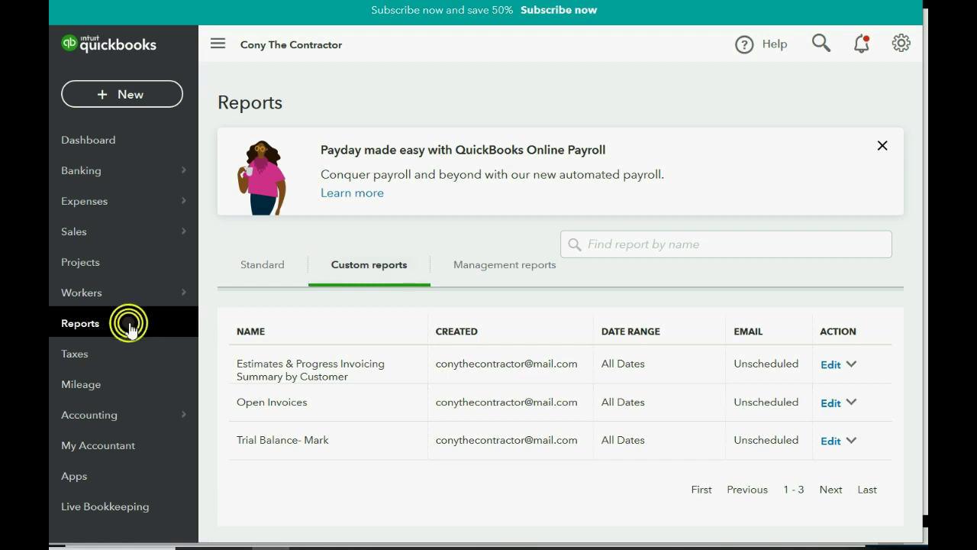
Rerun the Transaction List by Customer report with the period set to All Dates.
{"action": "left_click", "coordinate": [261, 268]}
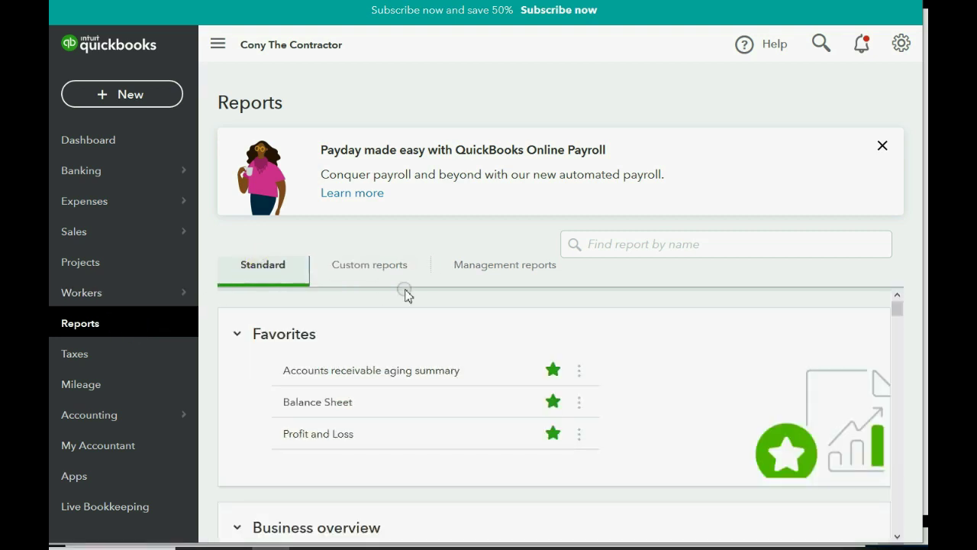
{"action": "scroll", "coordinate": [439, 329], "scroll_direction": "down", "scroll_amount": 3}
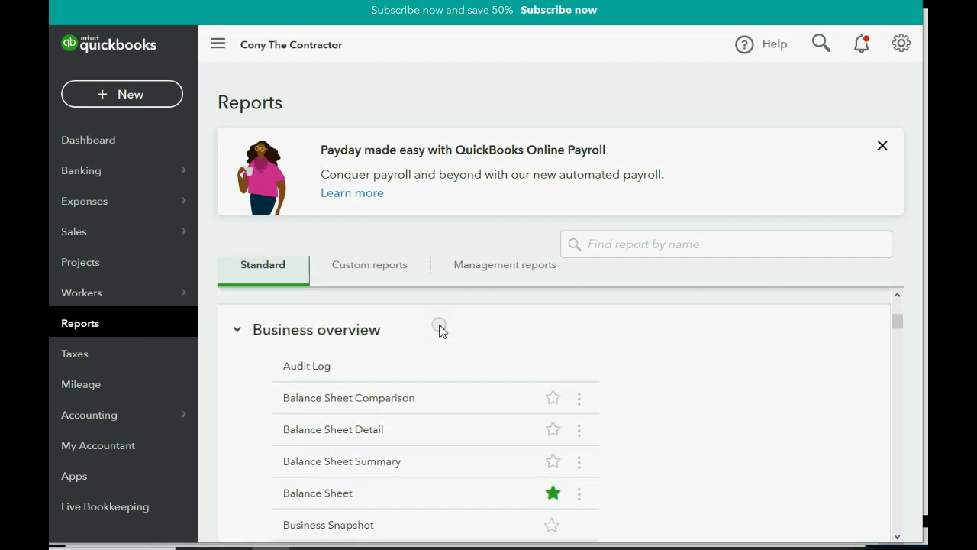
{"action": "scroll", "coordinate": [439, 330], "scroll_direction": "down", "scroll_amount": 10}
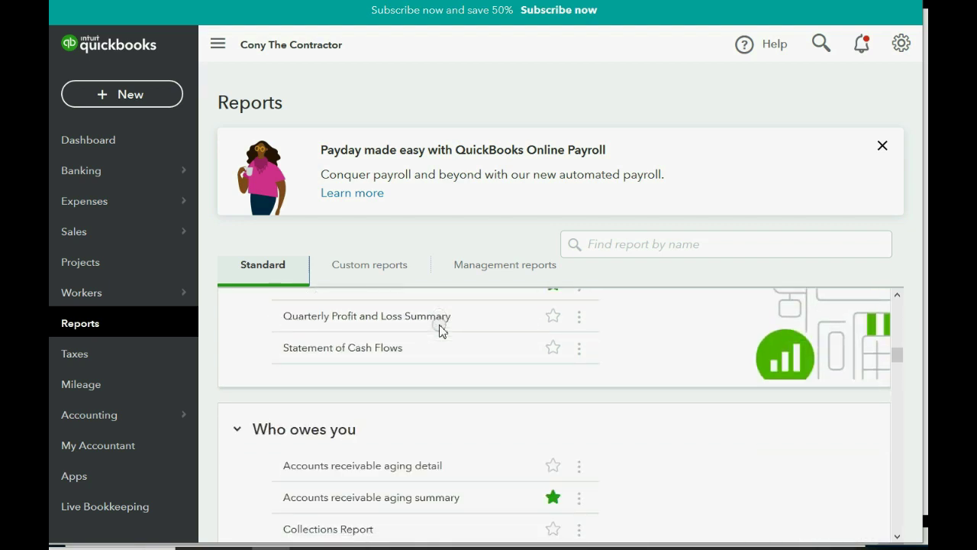
{"action": "scroll", "coordinate": [439, 330], "scroll_direction": "down", "scroll_amount": 5}
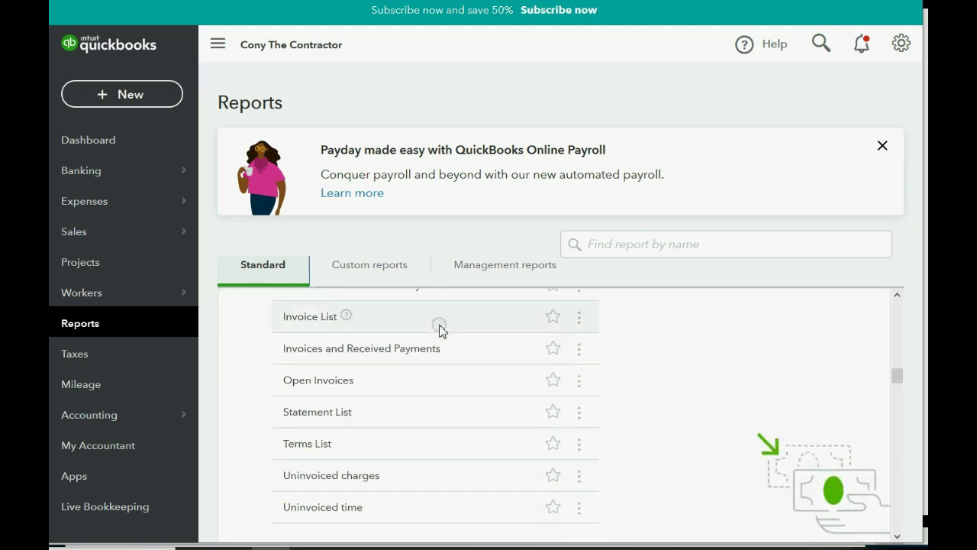
{"action": "scroll", "coordinate": [439, 330], "scroll_direction": "down", "scroll_amount": 6}
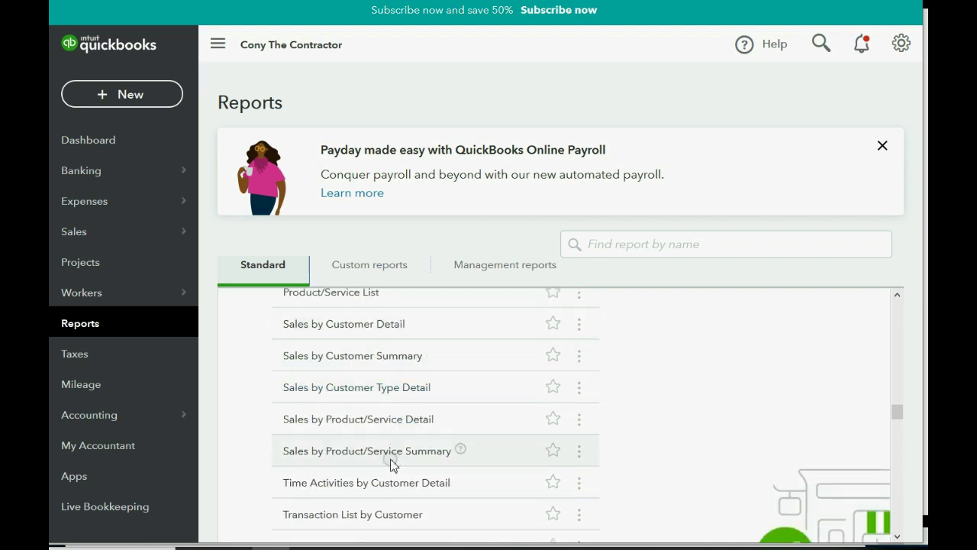
{"action": "scroll", "coordinate": [367, 503], "scroll_direction": "up", "scroll_amount": 2}
{"action": "scroll", "coordinate": [365, 504], "scroll_direction": "up", "scroll_amount": 2}
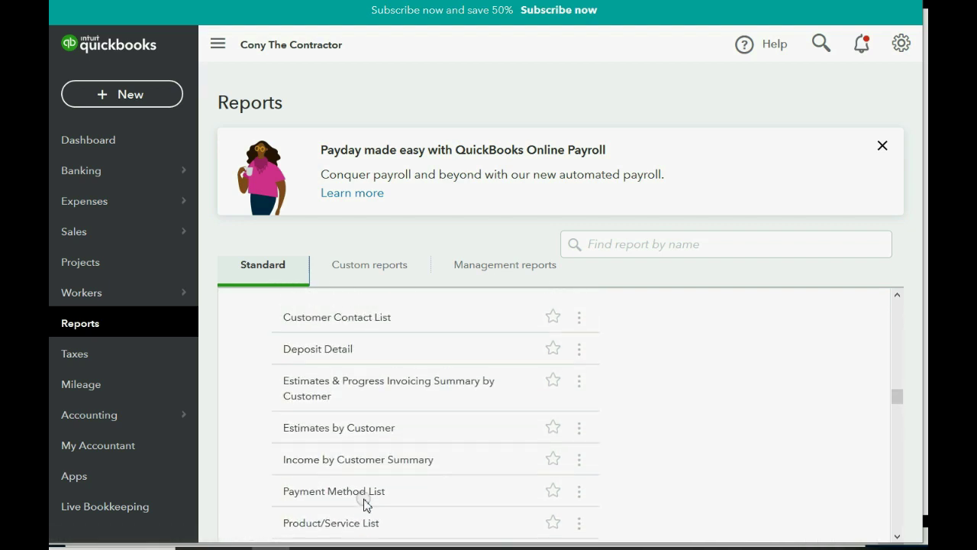
{"action": "scroll", "coordinate": [365, 504], "scroll_direction": "down", "scroll_amount": 4}
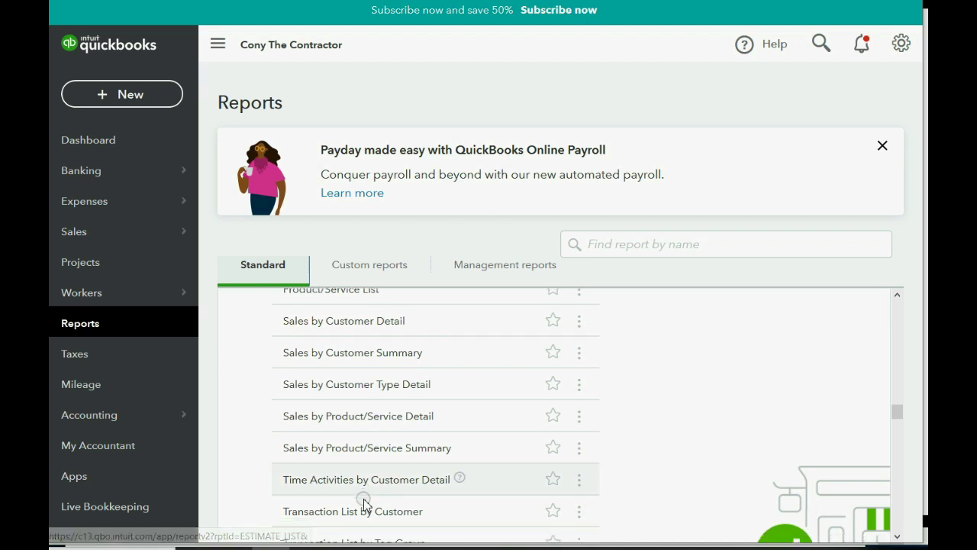
{"action": "scroll", "coordinate": [366, 501], "scroll_direction": "down", "scroll_amount": 2}
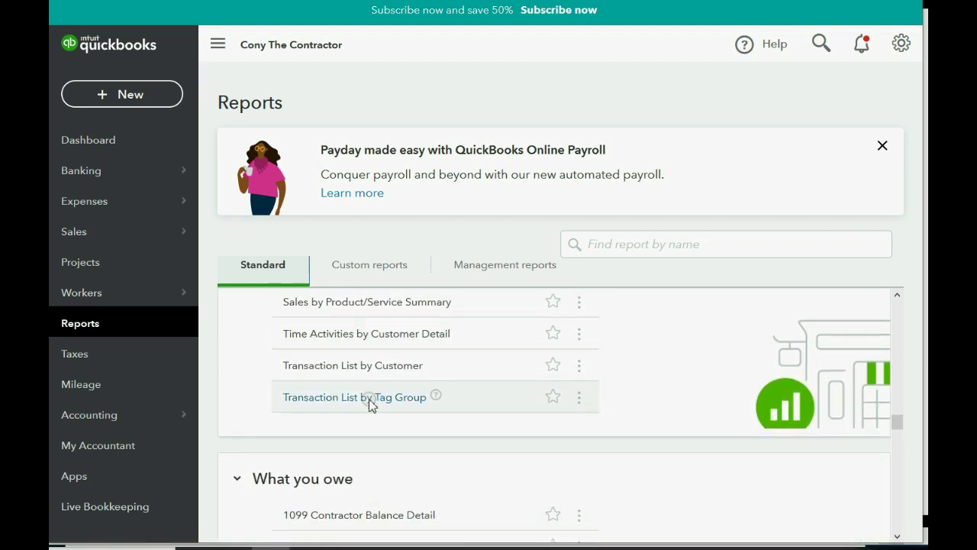
{"action": "scroll", "coordinate": [370, 427], "scroll_direction": "up", "scroll_amount": 1}
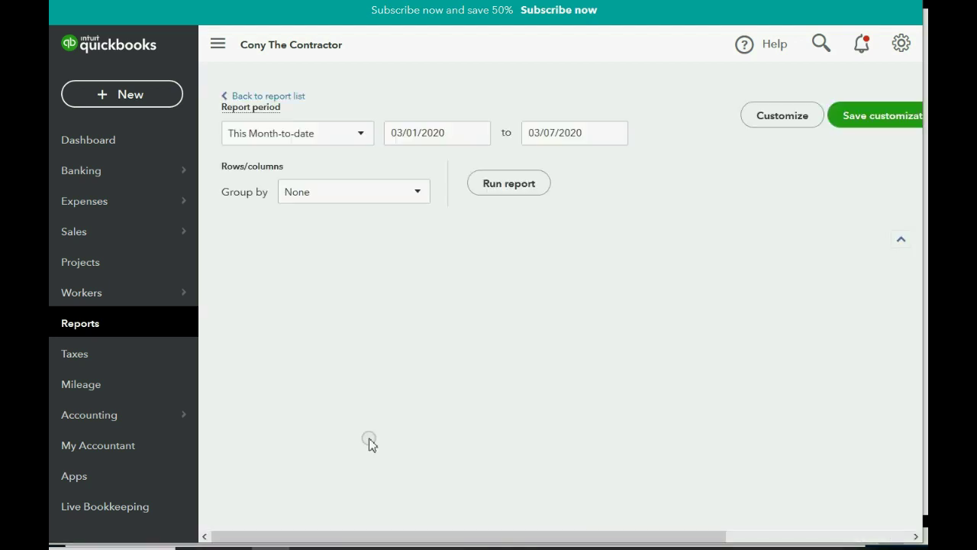
{"action": "left_click", "coordinate": [338, 165]}
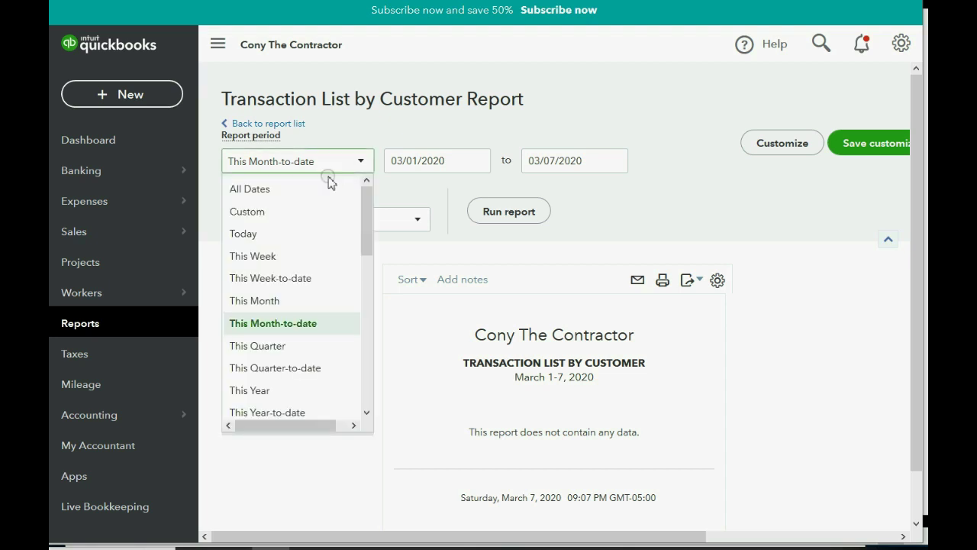
{"action": "left_click", "coordinate": [321, 187]}
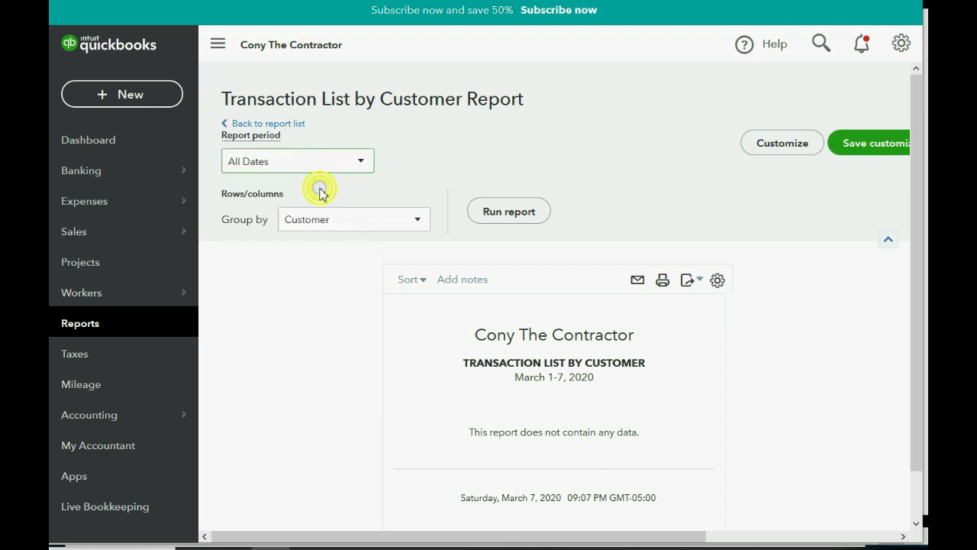
{"action": "left_click", "coordinate": [487, 220]}
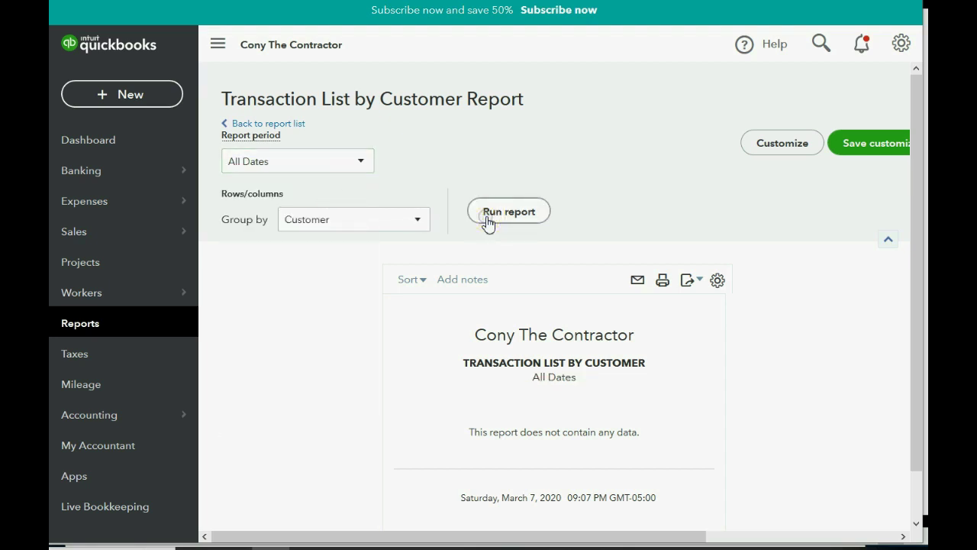
Save it as a custom report and display the Custom reports list.
{"action": "left_click", "coordinate": [853, 147]}
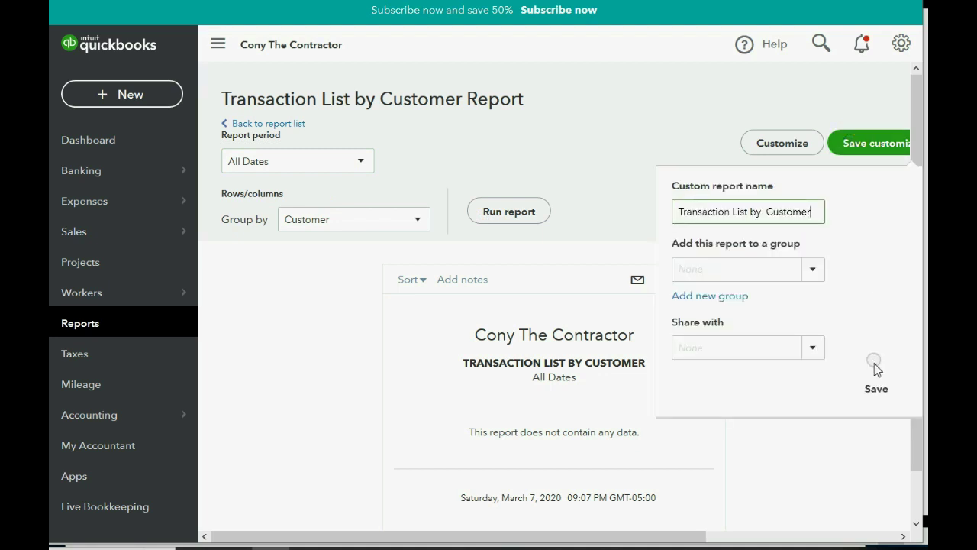
{"action": "left_click", "coordinate": [877, 390]}
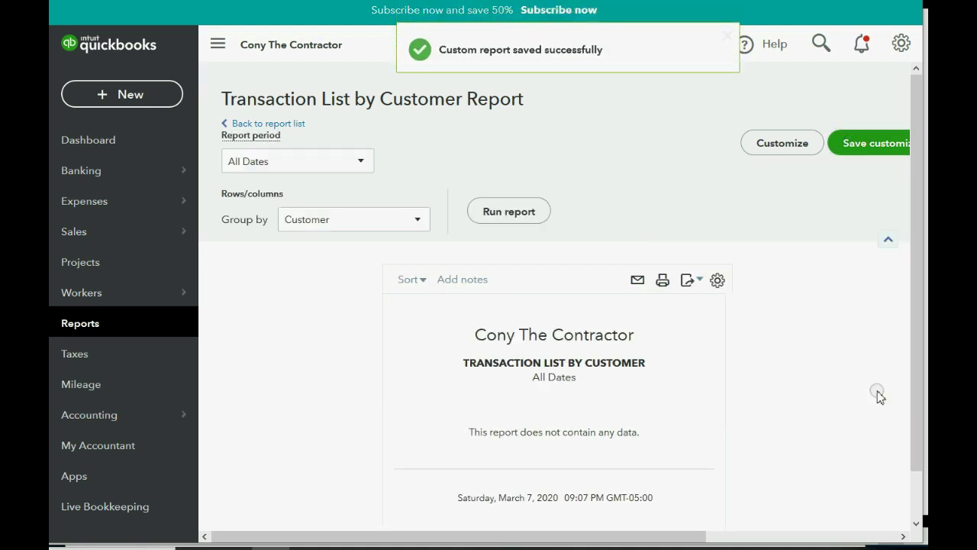
{"action": "left_click", "coordinate": [138, 323]}
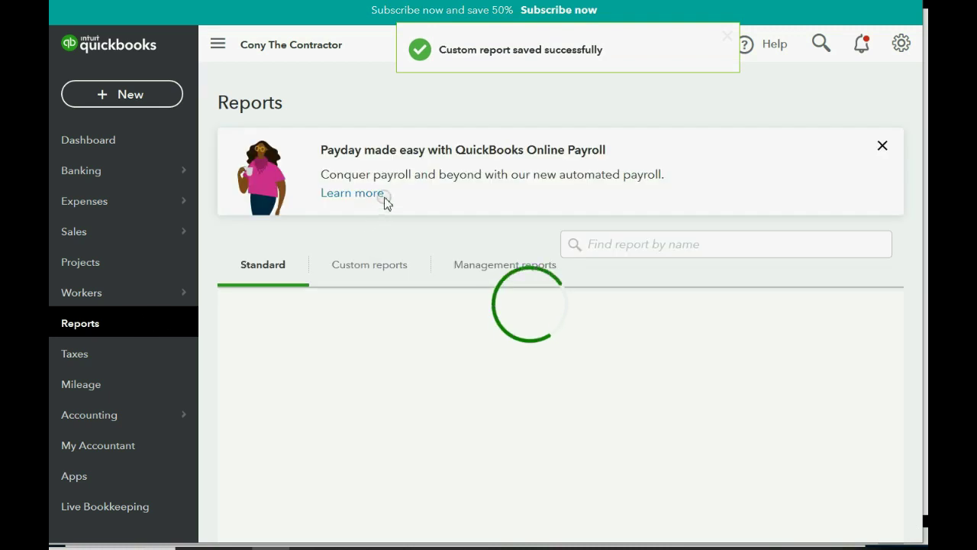
{"action": "left_click", "coordinate": [389, 267]}
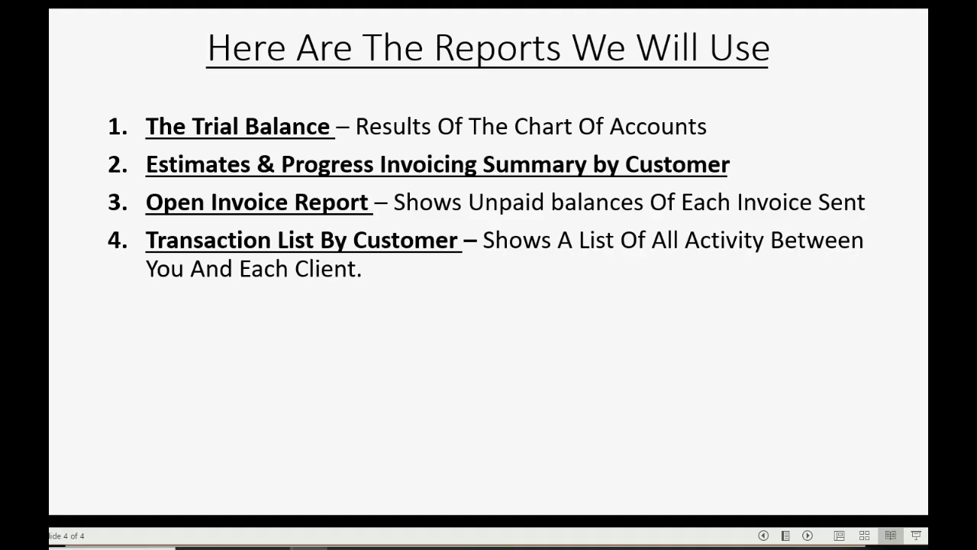
Advance the slide to show item 5, Profit And Loss By Customer, then return to QuickBooks.
{"action": "key", "text": "Right"}
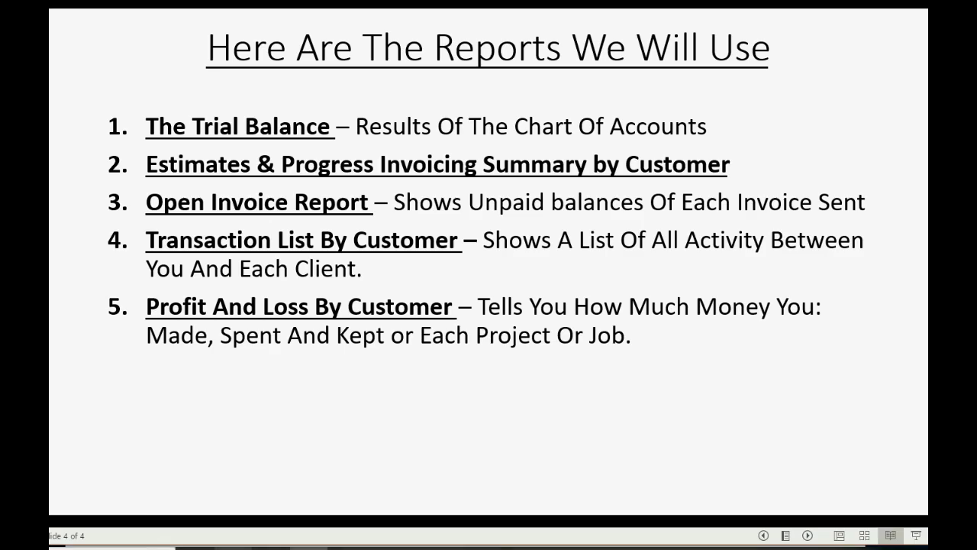
{"action": "mouse_move", "coordinate": [271, 547]}
{"action": "left_click", "coordinate": [249, 519]}
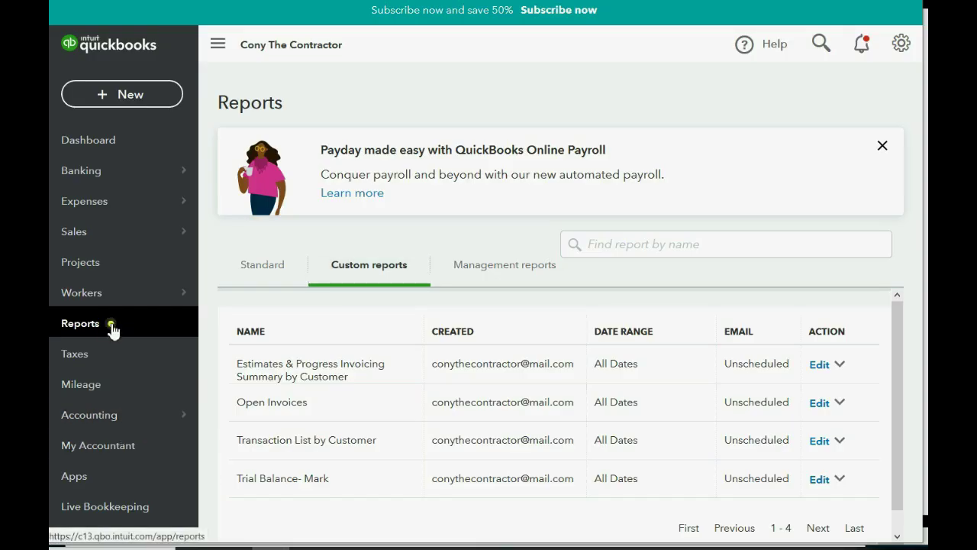
{"action": "left_click", "coordinate": [277, 269]}
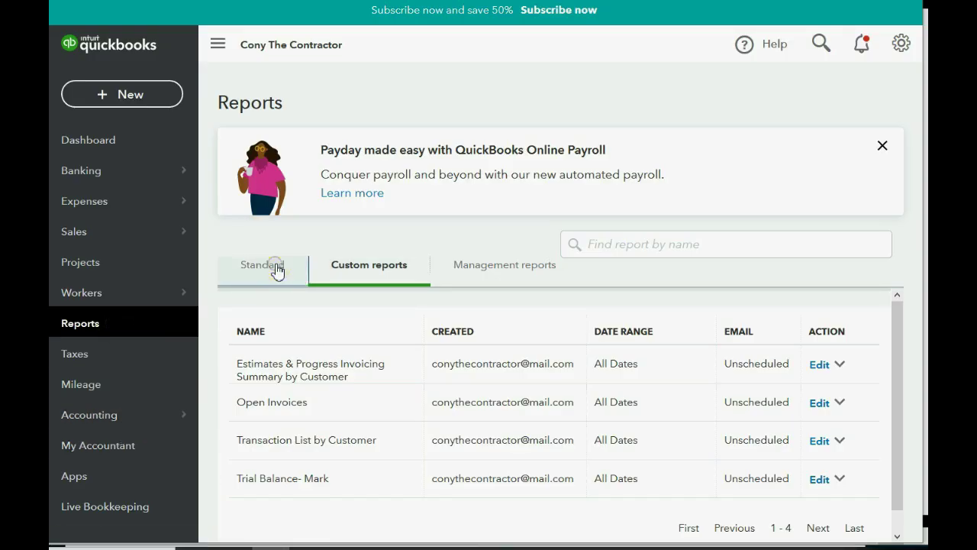
{"action": "scroll", "coordinate": [316, 351], "scroll_direction": "down", "scroll_amount": 5}
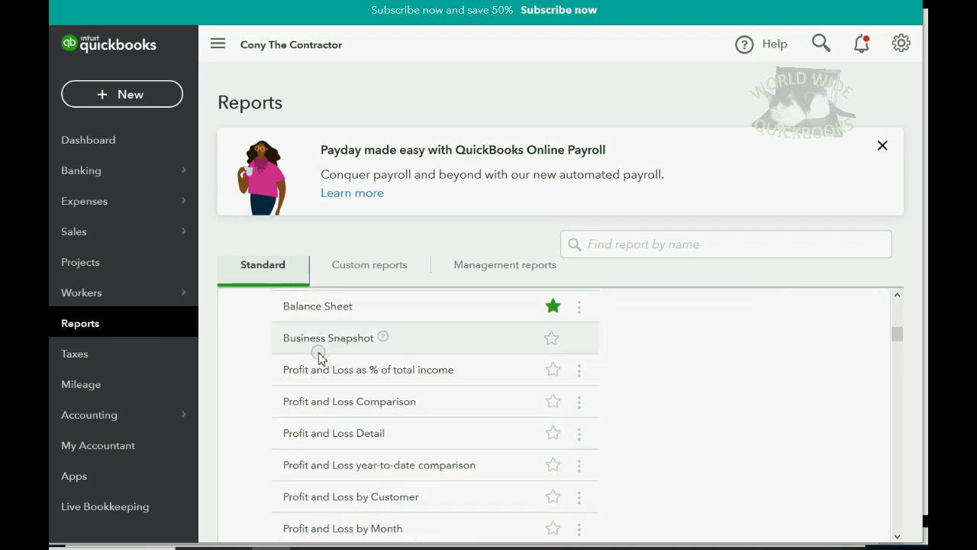
{"action": "scroll", "coordinate": [319, 357], "scroll_direction": "down", "scroll_amount": 2}
{"action": "scroll", "coordinate": [327, 365], "scroll_direction": "up", "scroll_amount": 2}
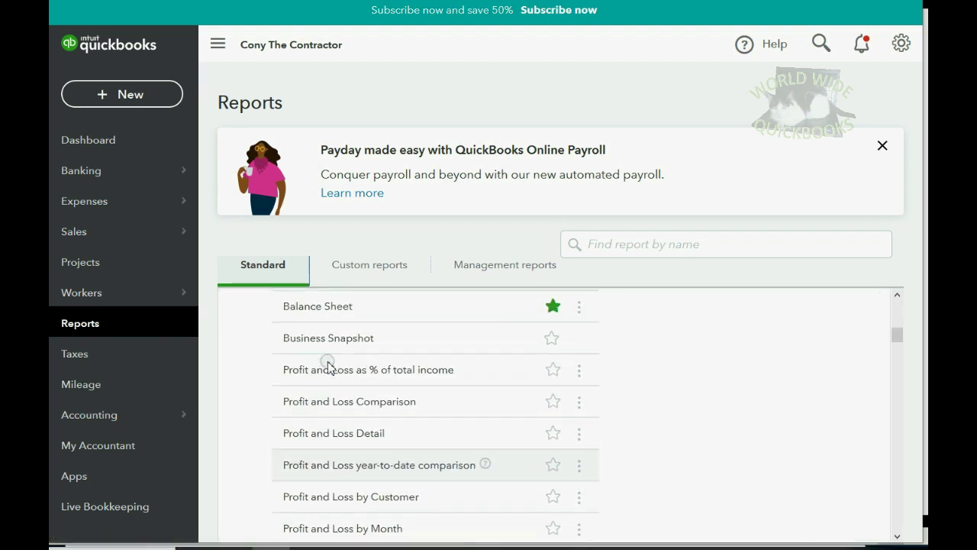
{"action": "scroll", "coordinate": [328, 366], "scroll_direction": "up", "scroll_amount": 3}
{"action": "scroll", "coordinate": [330, 367], "scroll_direction": "down", "scroll_amount": 4}
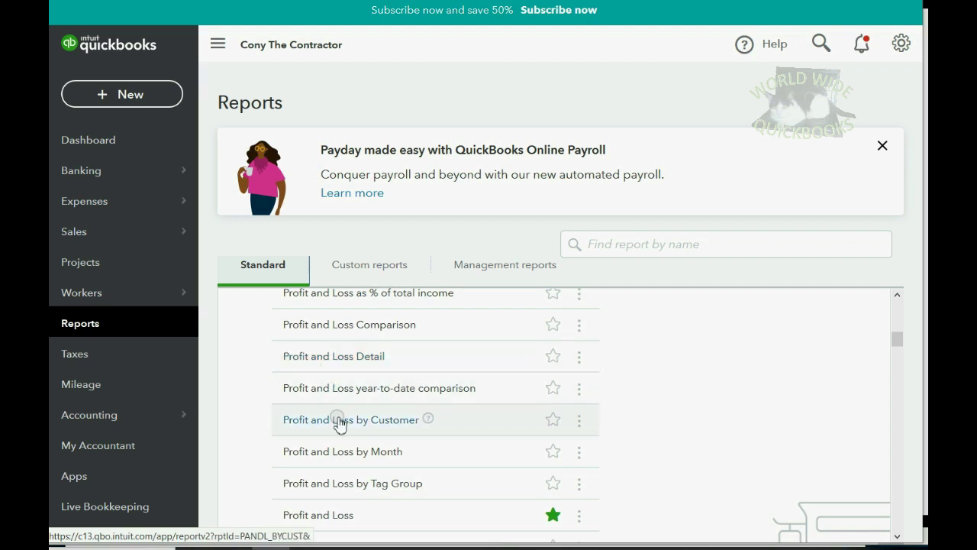
{"action": "left_click", "coordinate": [338, 420]}
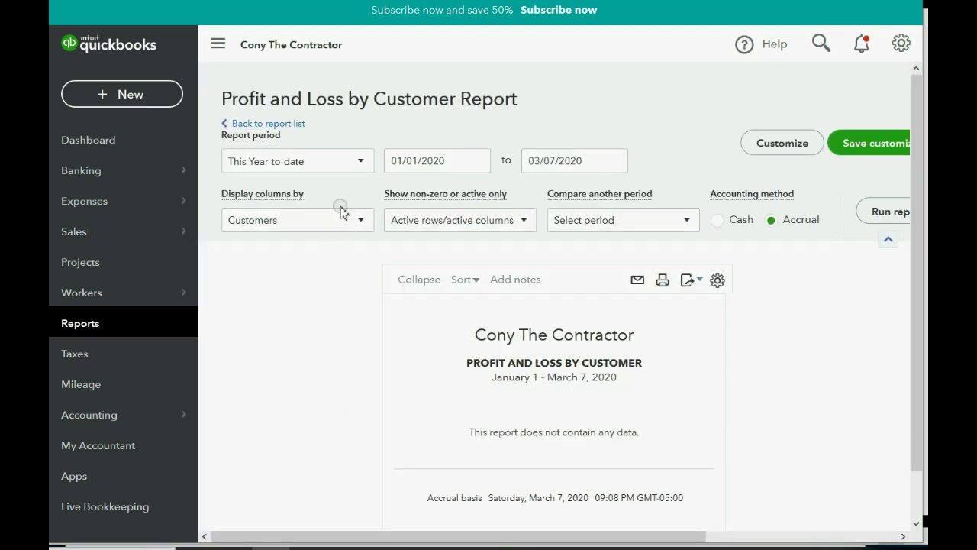
{"action": "left_click", "coordinate": [342, 162]}
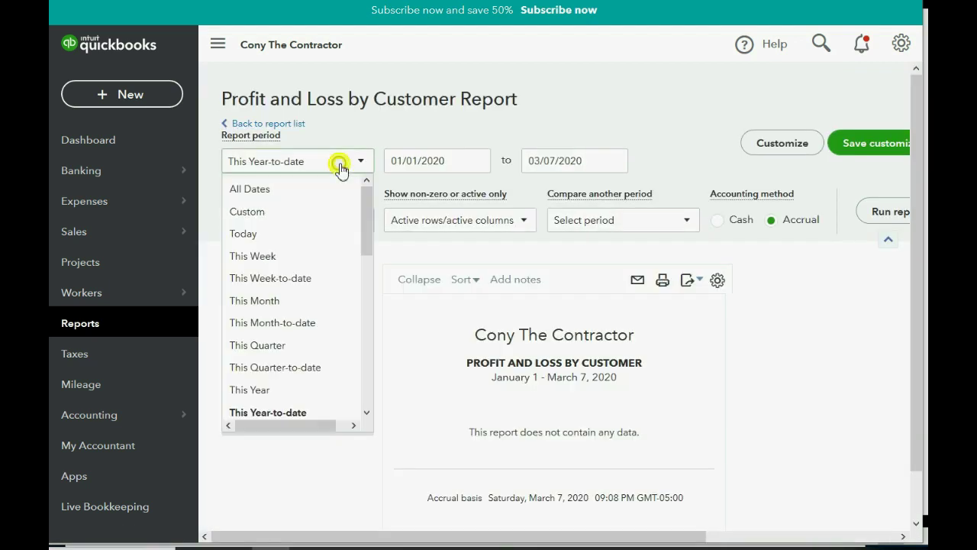
{"action": "left_click", "coordinate": [298, 189]}
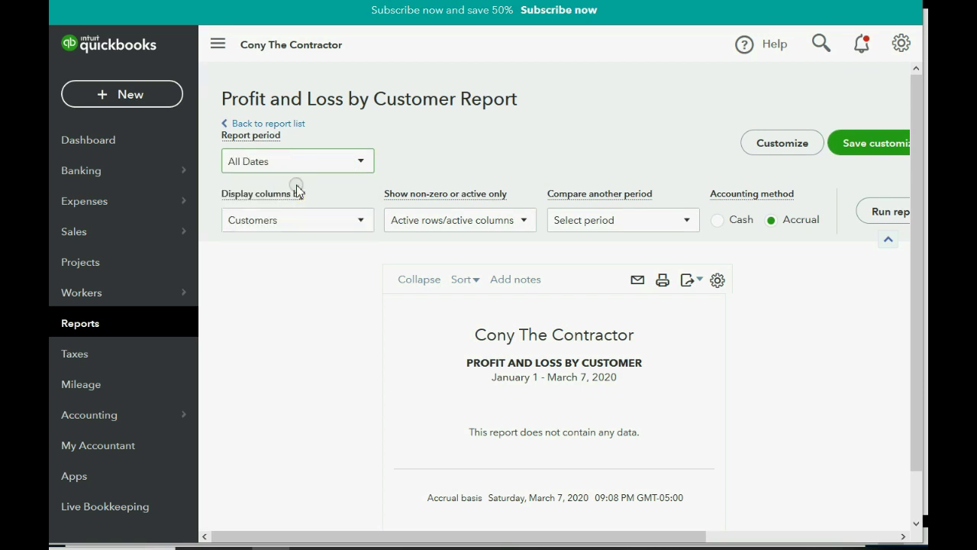
{"action": "left_click", "coordinate": [856, 143]}
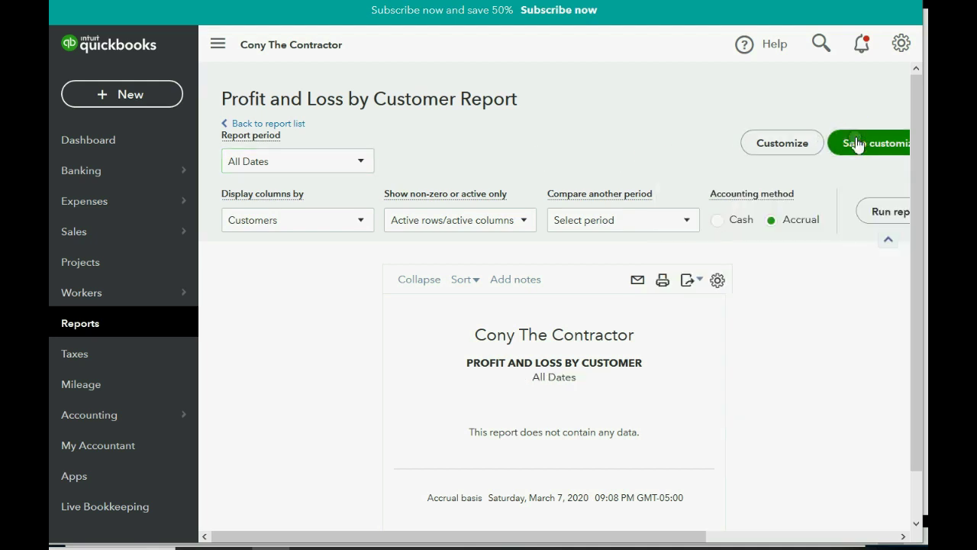
{"action": "left_click", "coordinate": [98, 325]}
{"action": "left_click", "coordinate": [355, 268]}
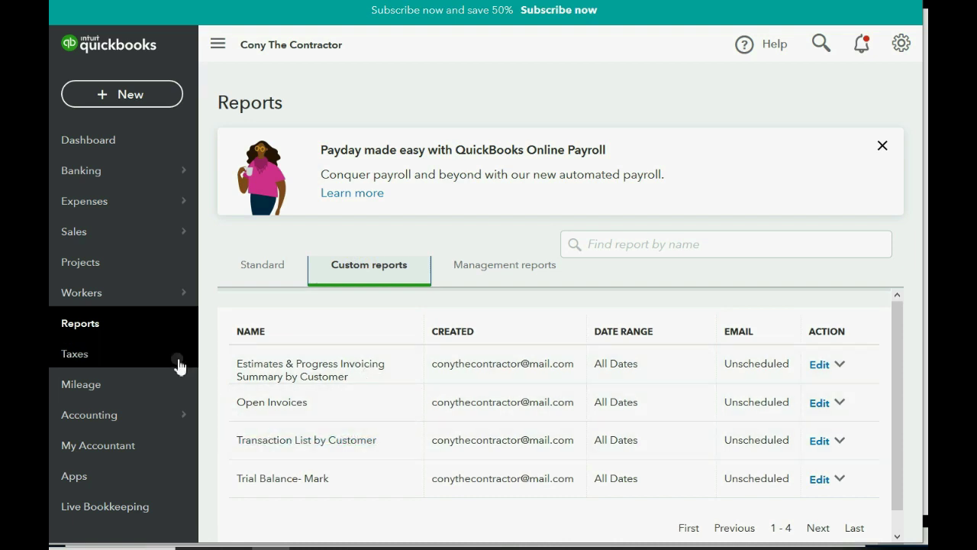
Open Profit and Loss by Customer and run it for All Dates.
{"action": "left_click", "coordinate": [263, 264]}
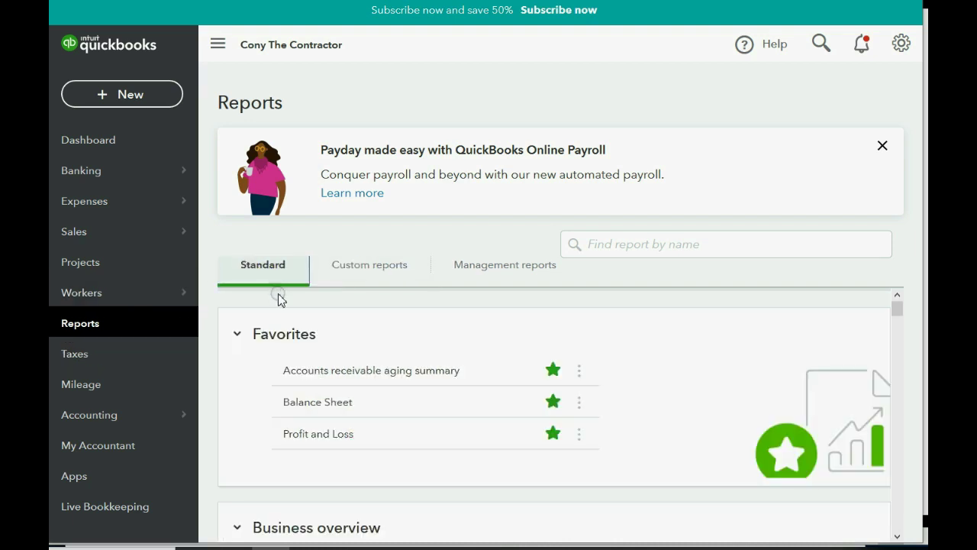
{"action": "scroll", "coordinate": [277, 306], "scroll_direction": "down", "scroll_amount": 5}
{"action": "scroll", "coordinate": [313, 351], "scroll_direction": "down", "scroll_amount": 1}
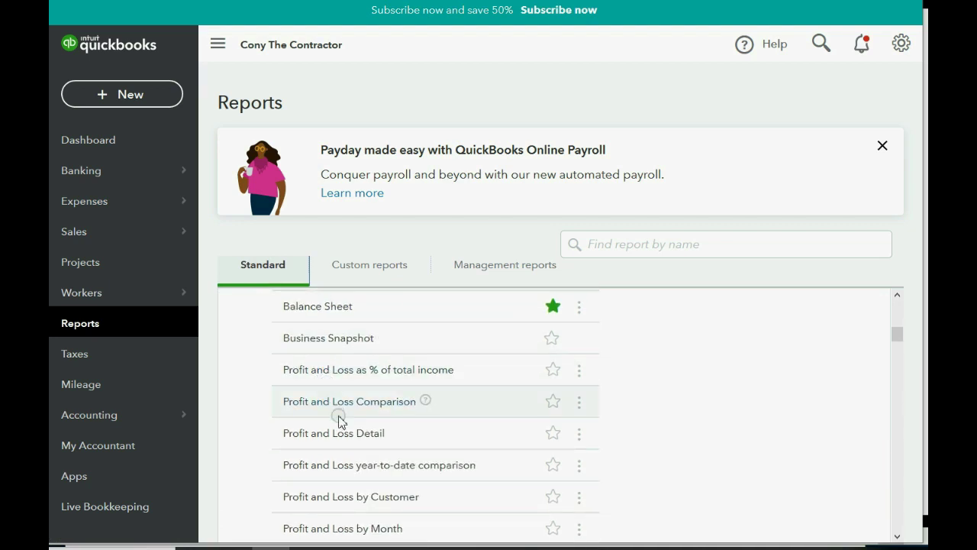
{"action": "left_click", "coordinate": [350, 497]}
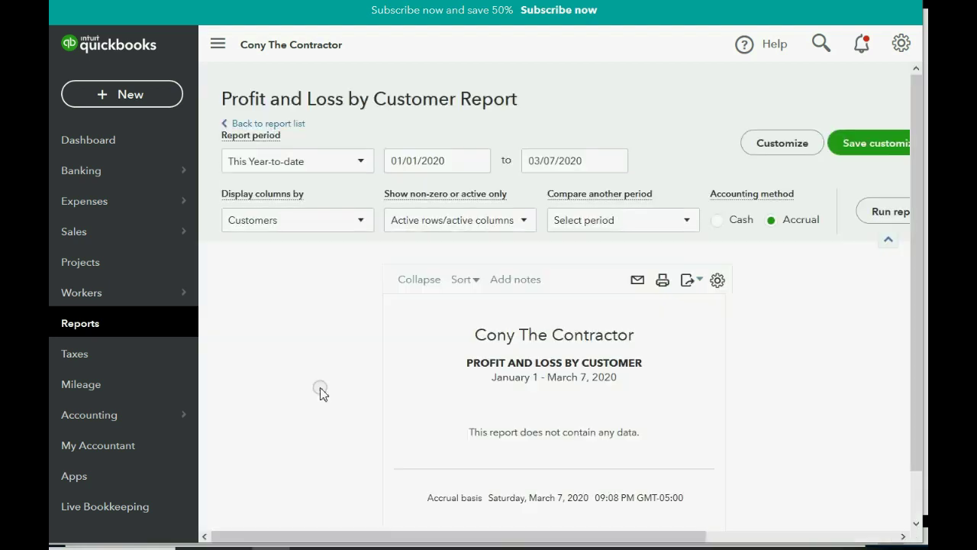
{"action": "left_click", "coordinate": [301, 159]}
{"action": "left_click", "coordinate": [295, 189]}
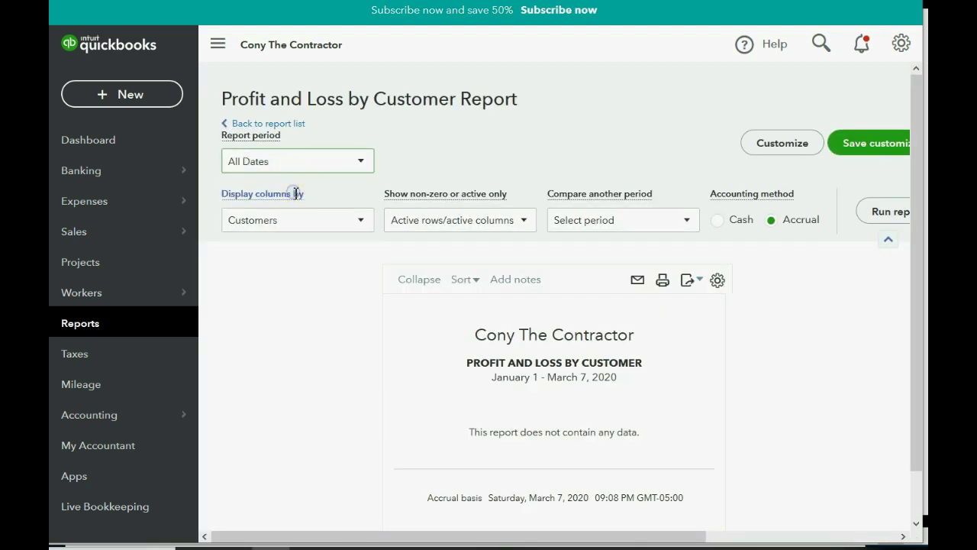
{"action": "left_click", "coordinate": [872, 213]}
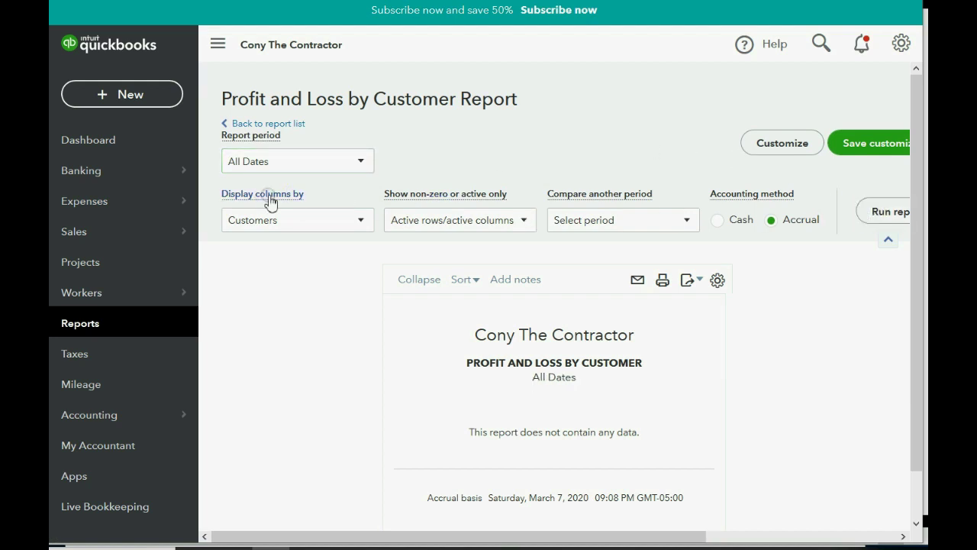
{"action": "left_click", "coordinate": [267, 162]}
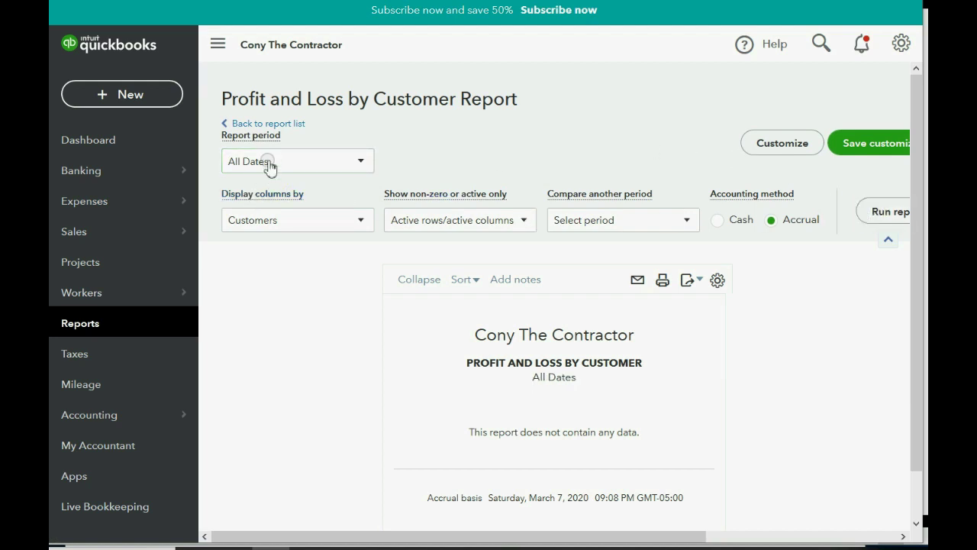
Save it as a custom report and go back to the PowerPoint slide.
{"action": "left_click", "coordinate": [868, 143]}
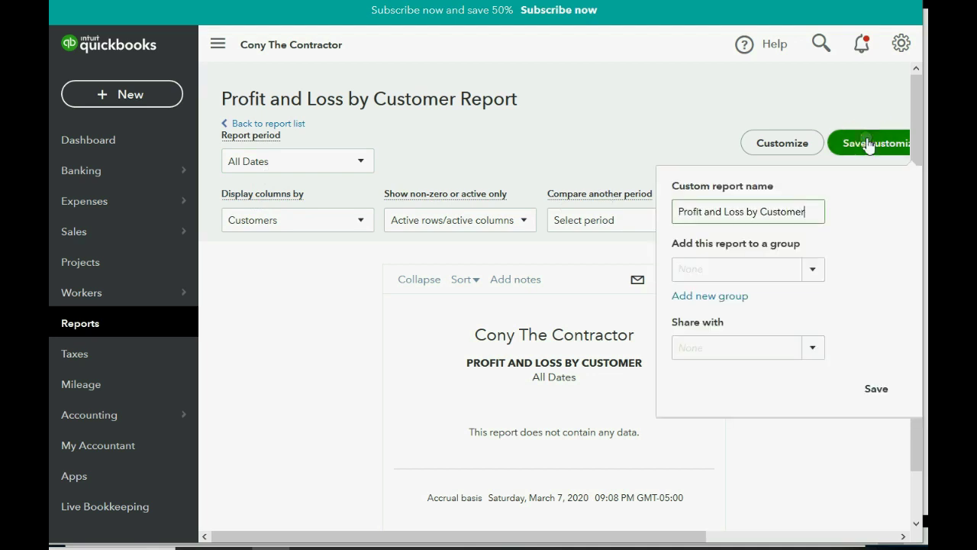
{"action": "left_click", "coordinate": [874, 387]}
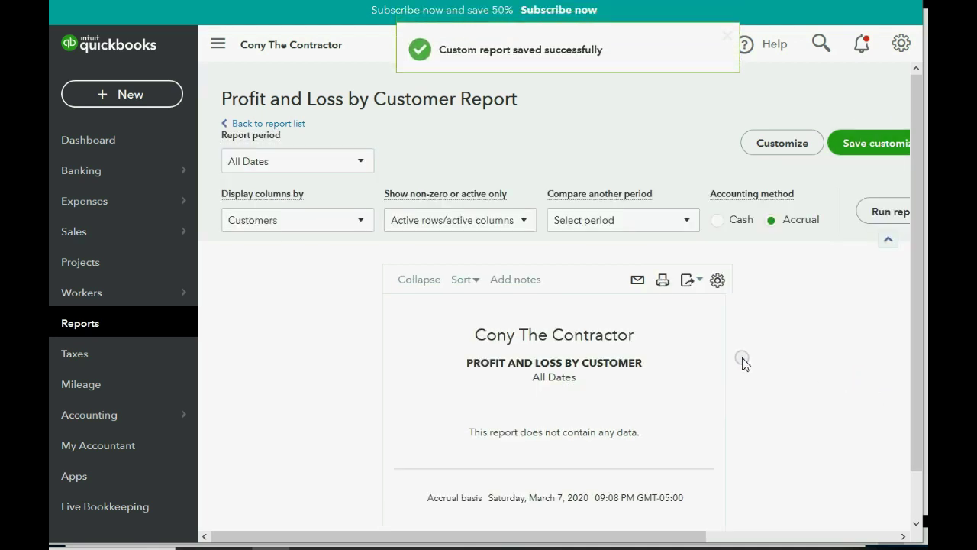
{"action": "left_click", "coordinate": [309, 547]}
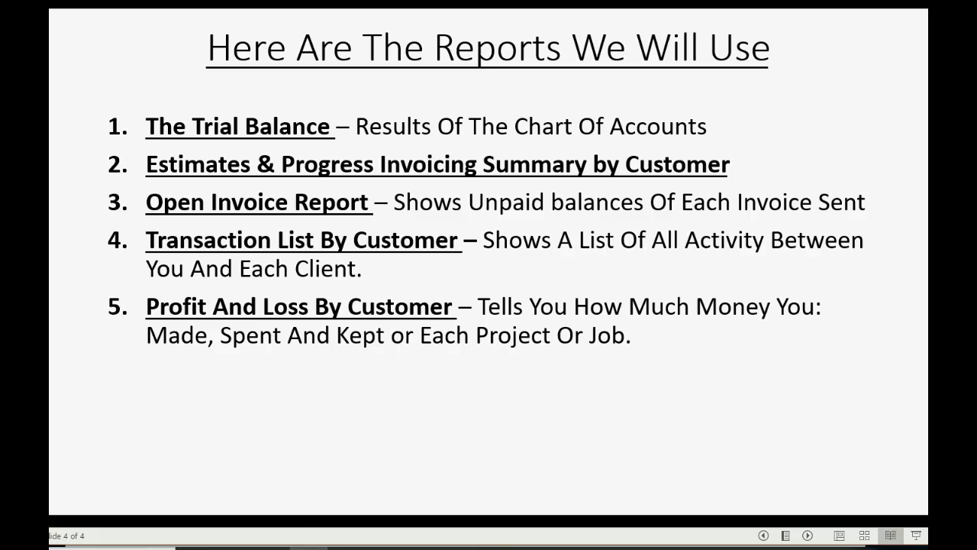
Show item 6, Uninvoiced Charges, on the slide and return to QuickBooks.
{"action": "left_click", "coordinate": [318, 443]}
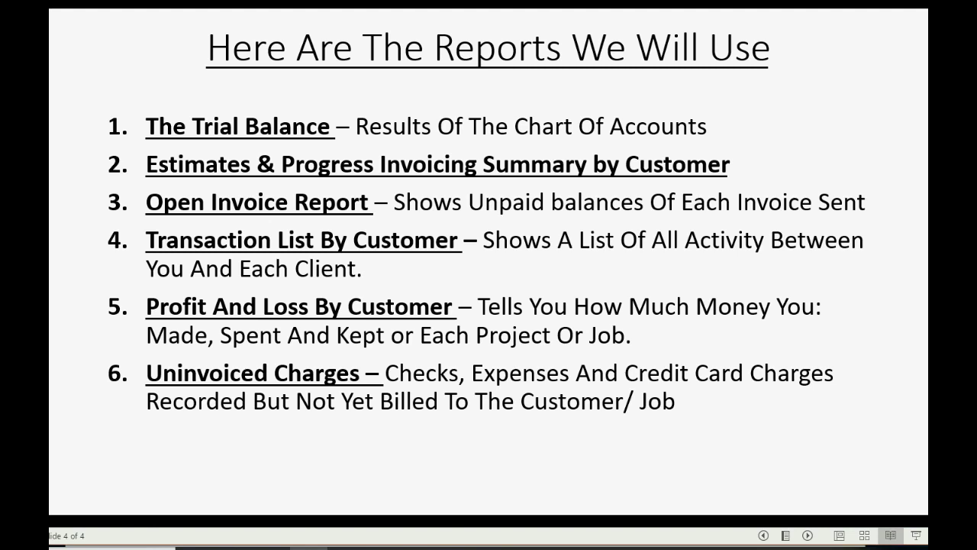
{"action": "left_click", "coordinate": [290, 547]}
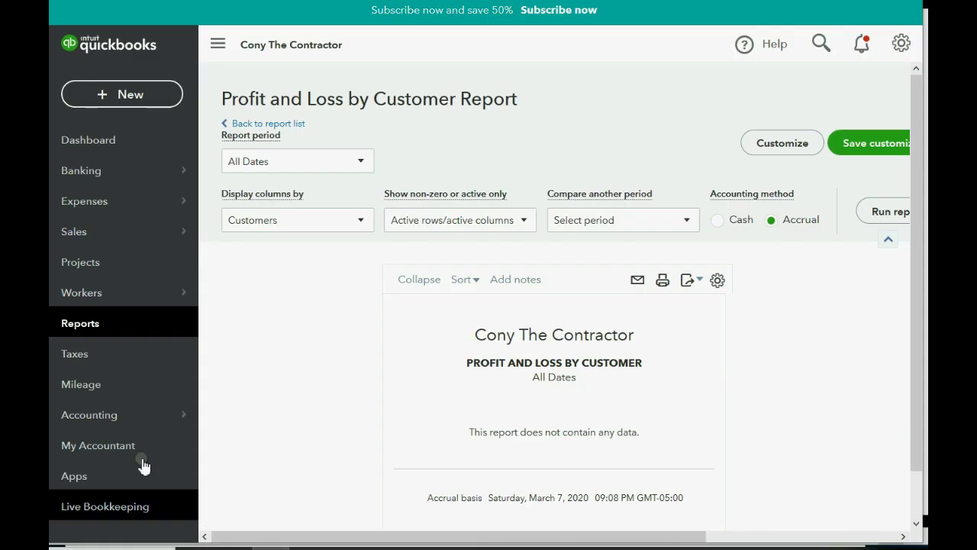
Open Uninvoiced charges under Who owes you and save it as an All Dates custom report.
{"action": "left_click", "coordinate": [82, 327]}
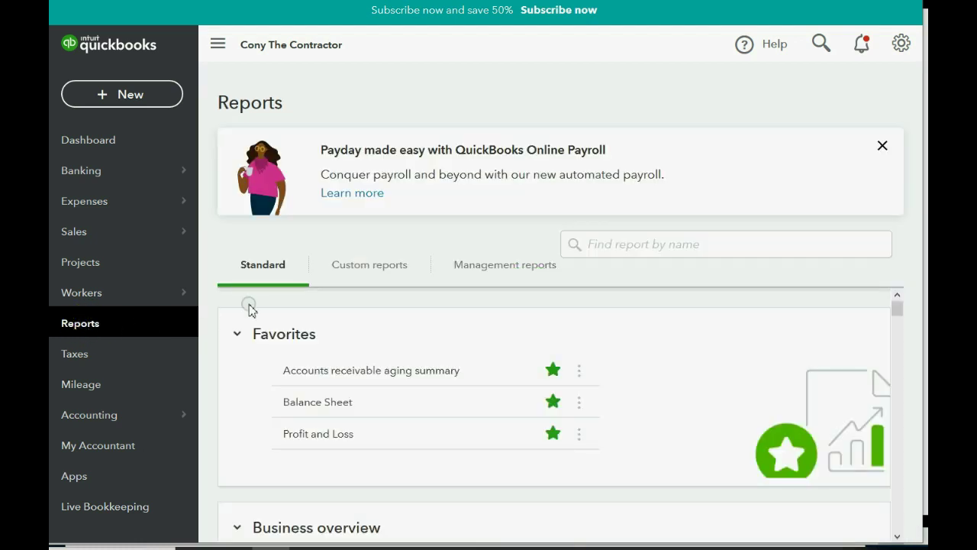
{"action": "scroll", "coordinate": [338, 393], "scroll_direction": "down", "scroll_amount": 4}
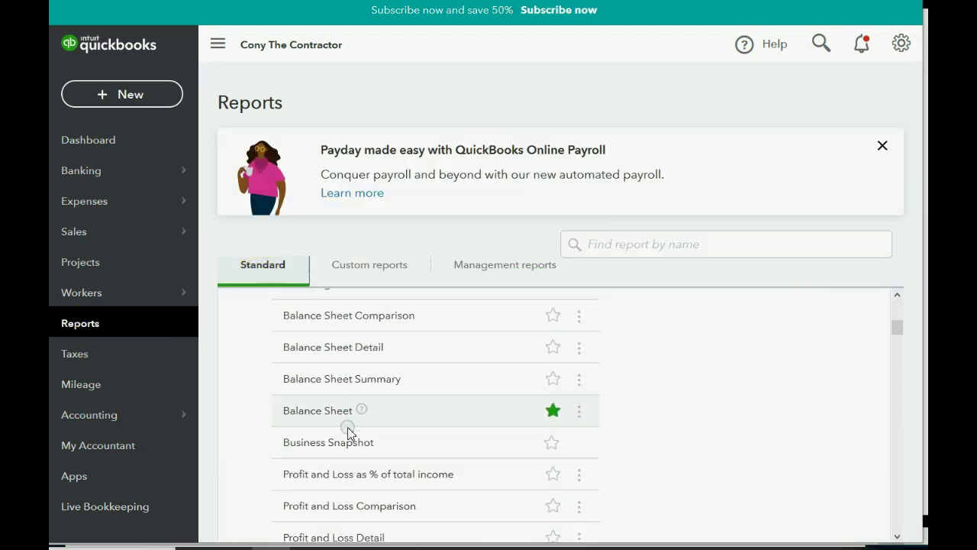
{"action": "scroll", "coordinate": [348, 432], "scroll_direction": "down", "scroll_amount": 12}
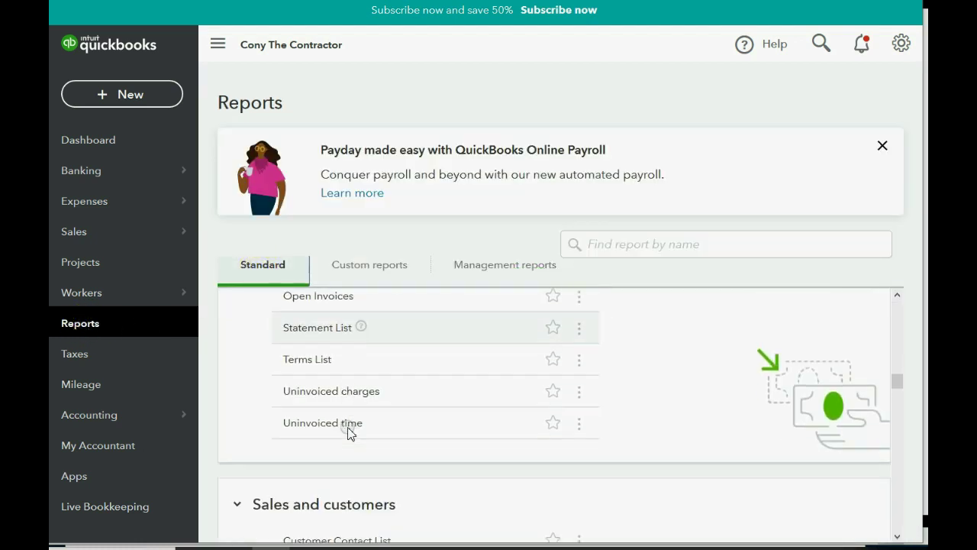
{"action": "scroll", "coordinate": [347, 432], "scroll_direction": "down", "scroll_amount": 12}
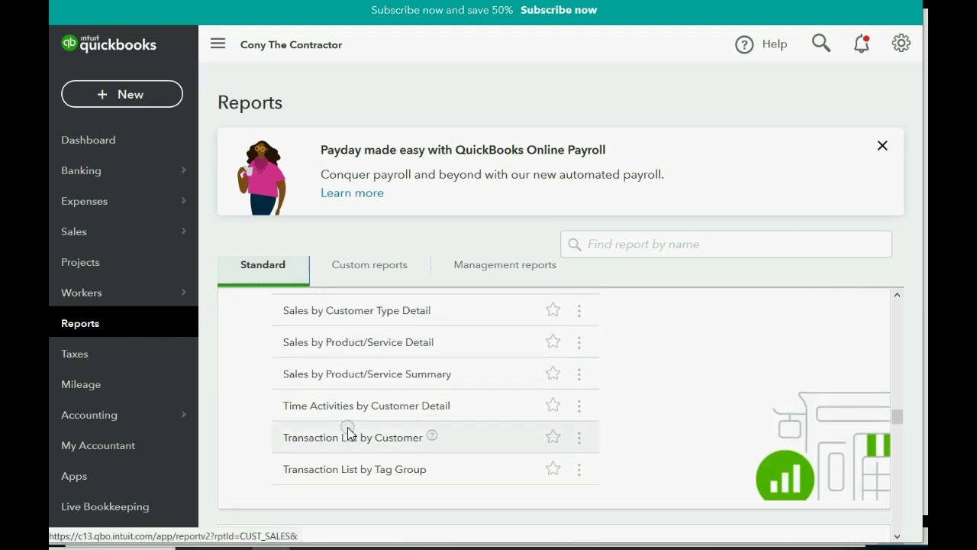
{"action": "scroll", "coordinate": [348, 432], "scroll_direction": "down", "scroll_amount": 3}
{"action": "scroll", "coordinate": [347, 432], "scroll_direction": "down", "scroll_amount": 5}
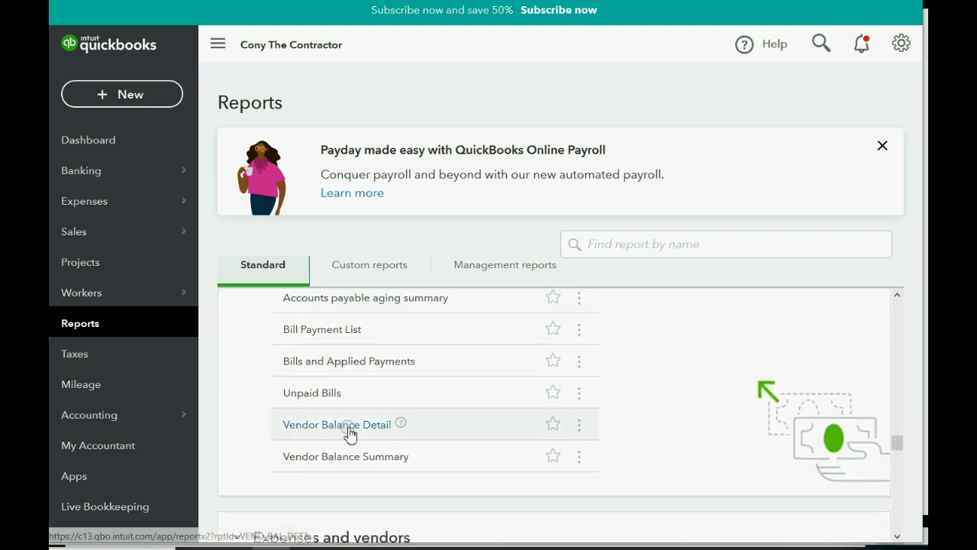
{"action": "scroll", "coordinate": [348, 432], "scroll_direction": "down", "scroll_amount": 2}
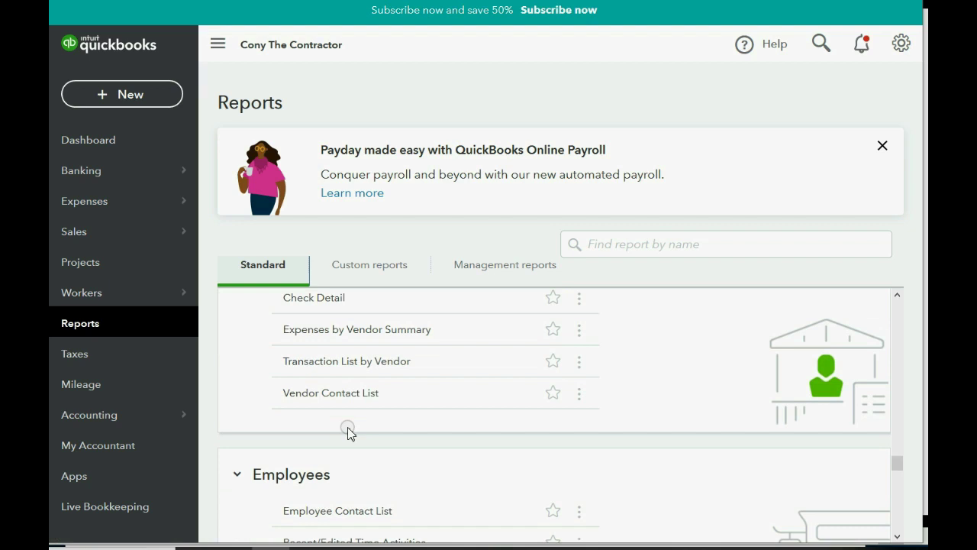
{"action": "scroll", "coordinate": [347, 433], "scroll_direction": "up", "scroll_amount": 3}
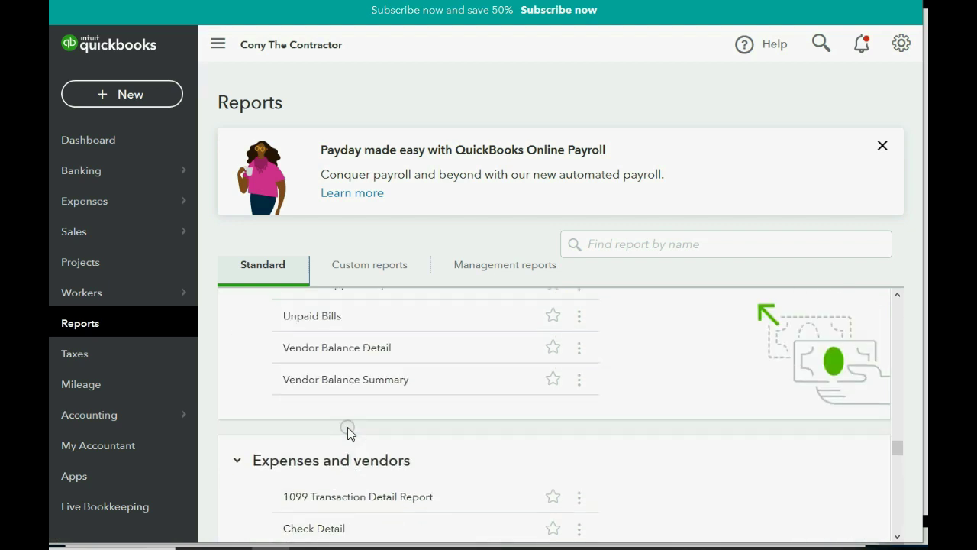
{"action": "scroll", "coordinate": [347, 432], "scroll_direction": "up", "scroll_amount": 5}
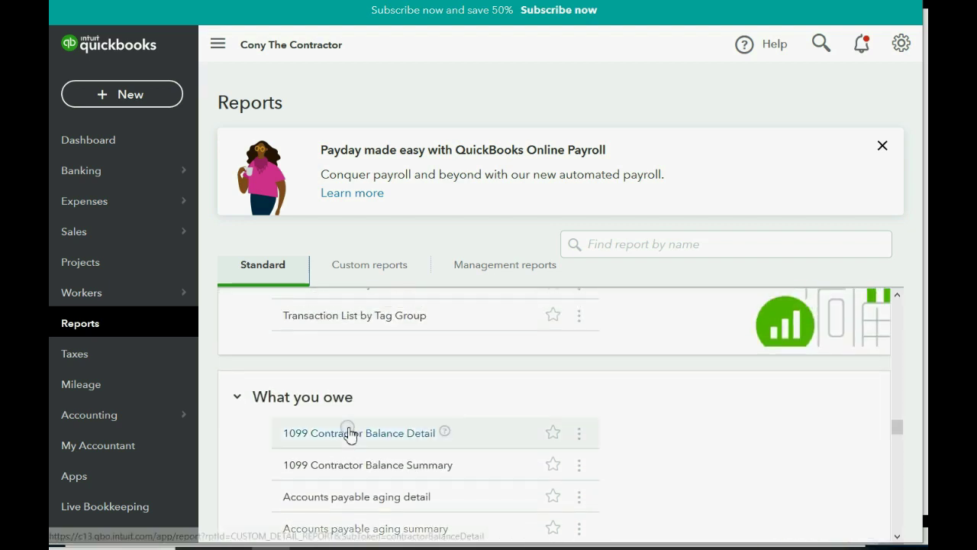
{"action": "scroll", "coordinate": [347, 432], "scroll_direction": "up", "scroll_amount": 5}
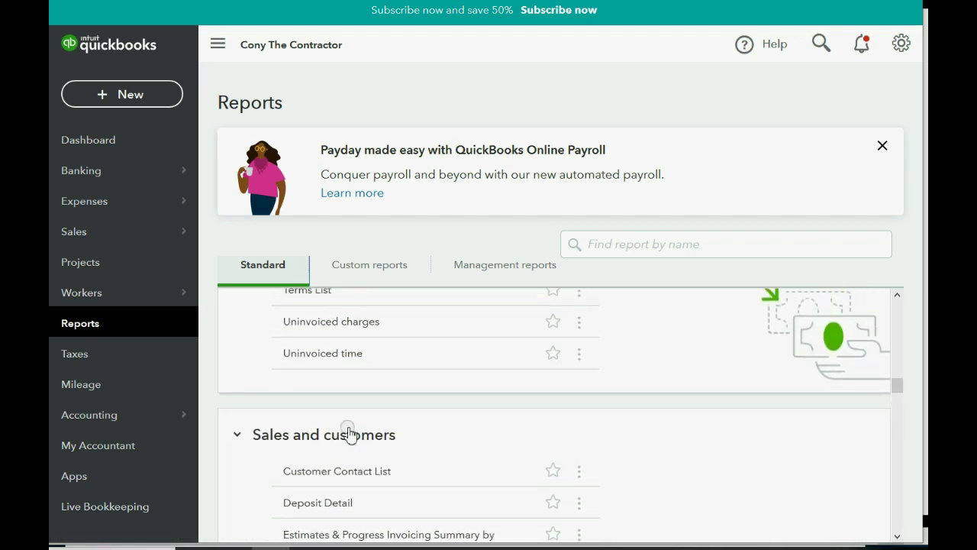
{"action": "scroll", "coordinate": [349, 434], "scroll_direction": "up", "scroll_amount": 5}
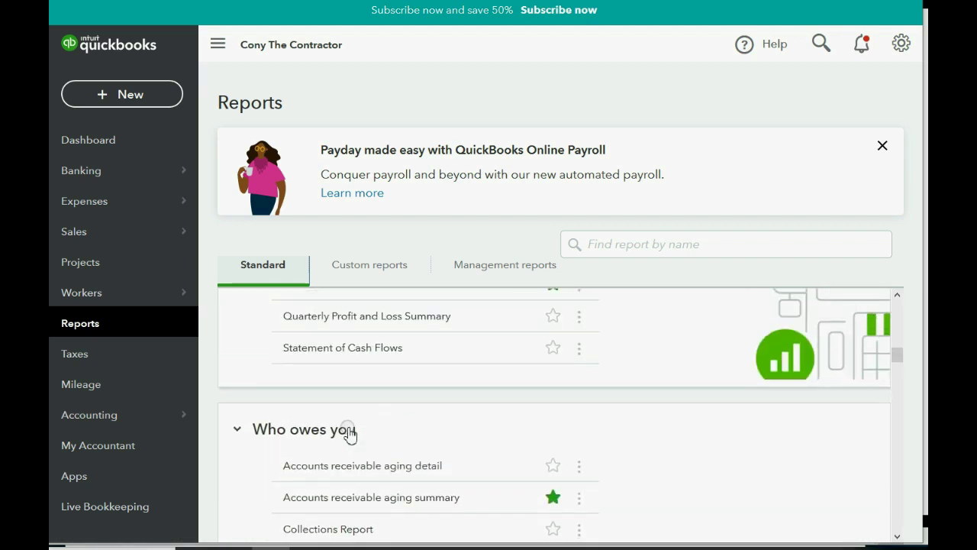
{"action": "scroll", "coordinate": [348, 434], "scroll_direction": "down", "scroll_amount": 2}
{"action": "scroll", "coordinate": [349, 433], "scroll_direction": "down", "scroll_amount": 4}
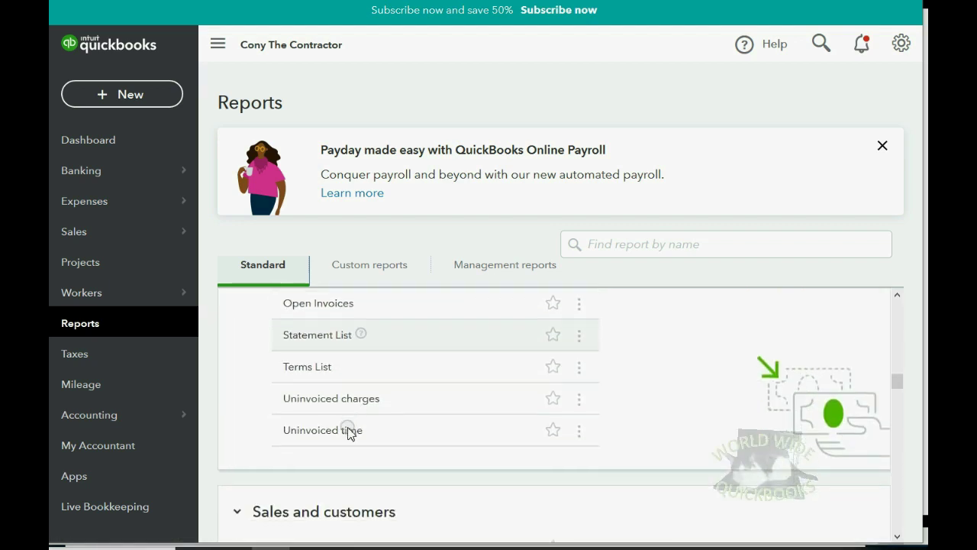
{"action": "left_click", "coordinate": [323, 399]}
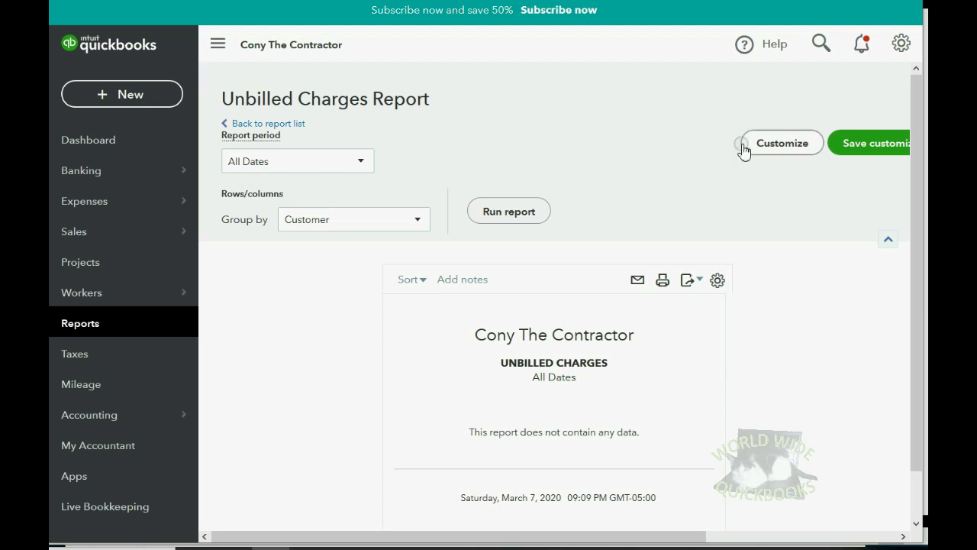
{"action": "left_click", "coordinate": [859, 146]}
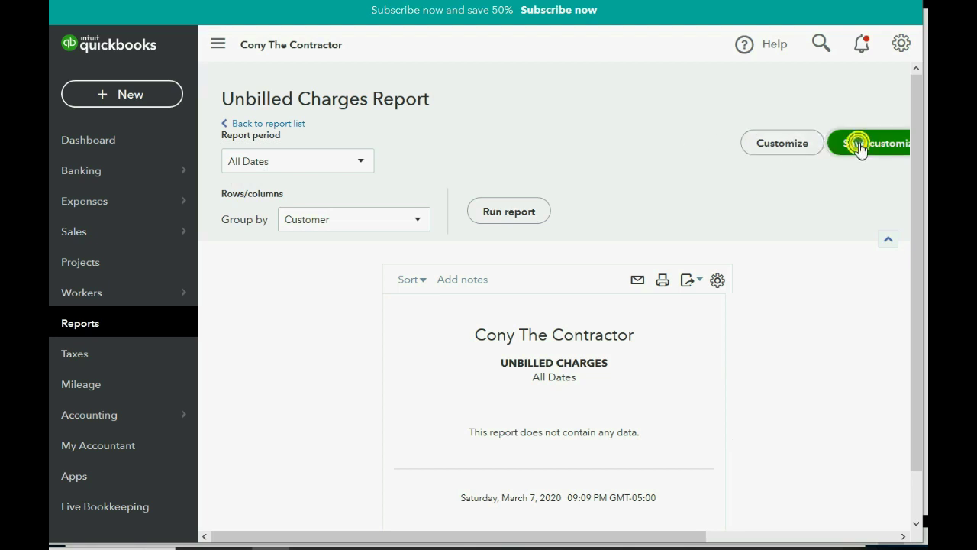
{"action": "left_click", "coordinate": [878, 391]}
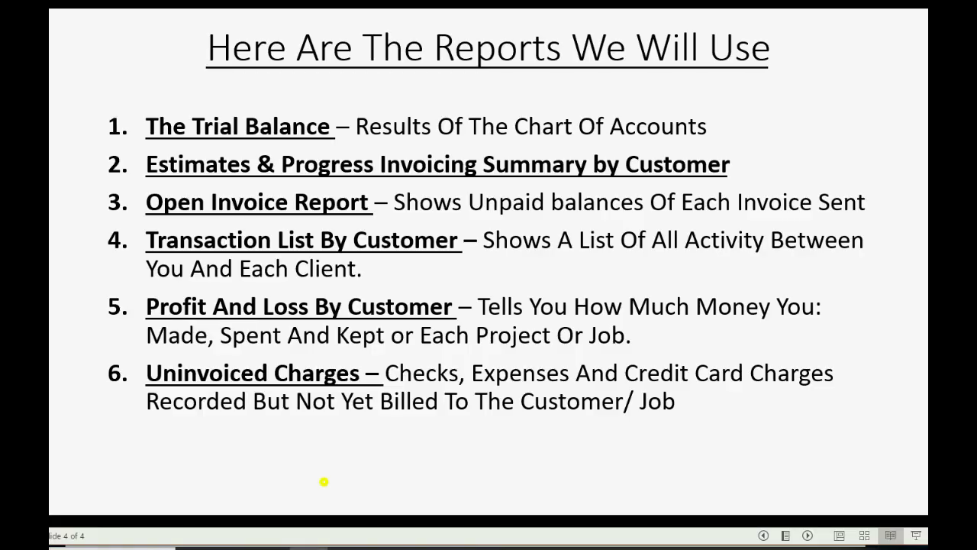
{"action": "key", "text": "Right"}
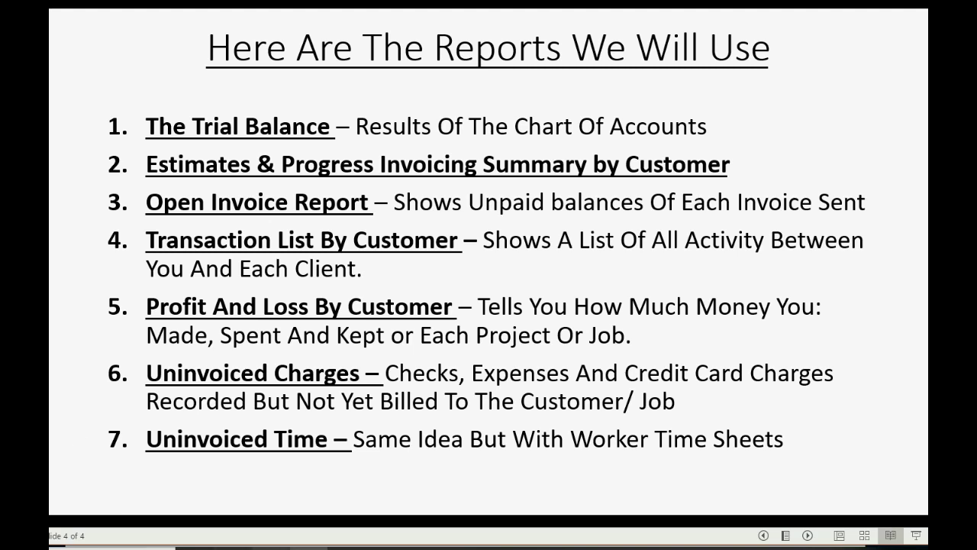
{"action": "left_click", "coordinate": [252, 489]}
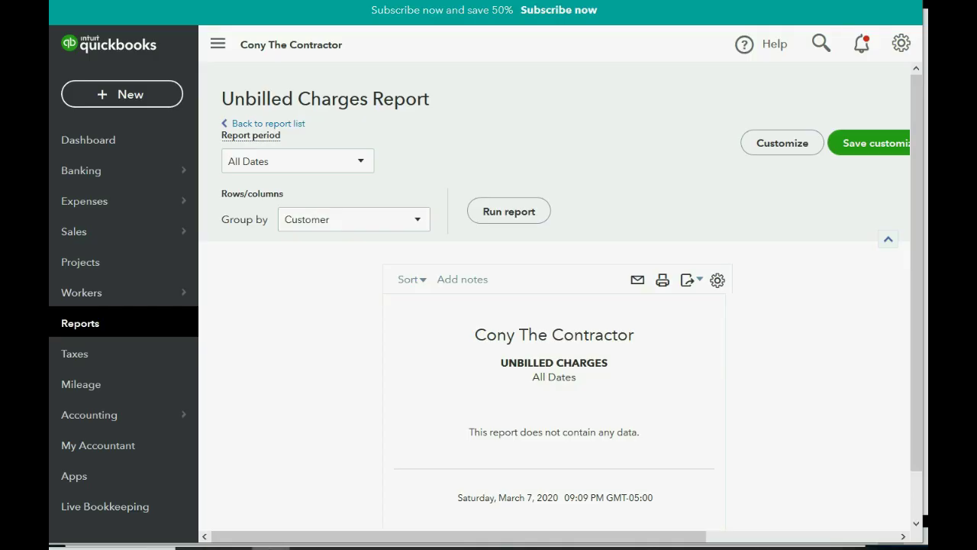
Open the Uninvoiced time report, keeping its date range at All Dates.
{"action": "left_click", "coordinate": [132, 324]}
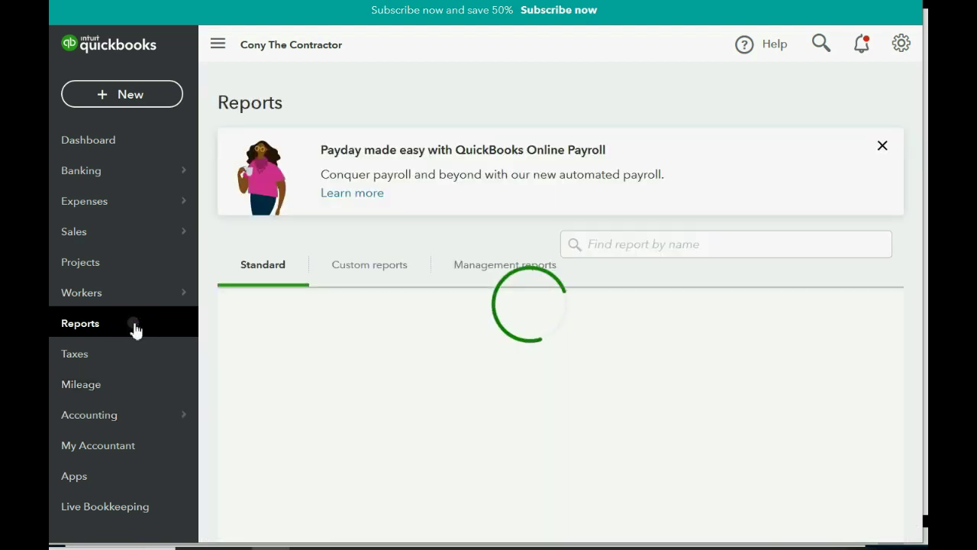
{"action": "scroll", "coordinate": [439, 445], "scroll_direction": "down", "scroll_amount": 10}
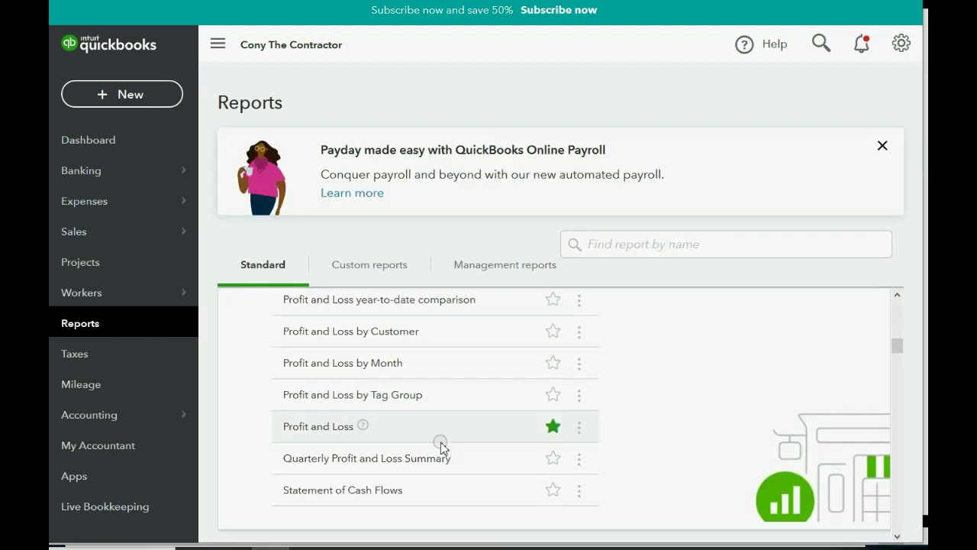
{"action": "scroll", "coordinate": [440, 447], "scroll_direction": "down", "scroll_amount": 7}
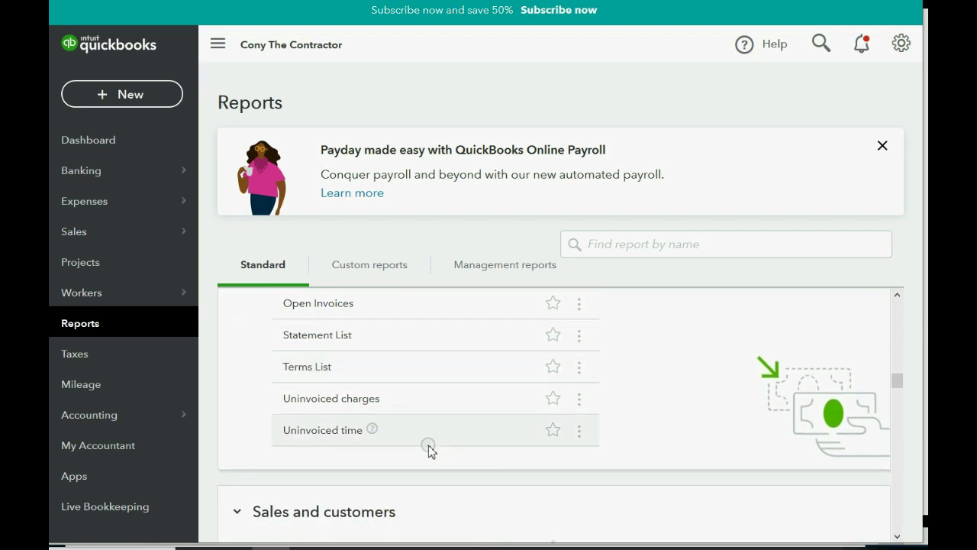
{"action": "left_click", "coordinate": [328, 431]}
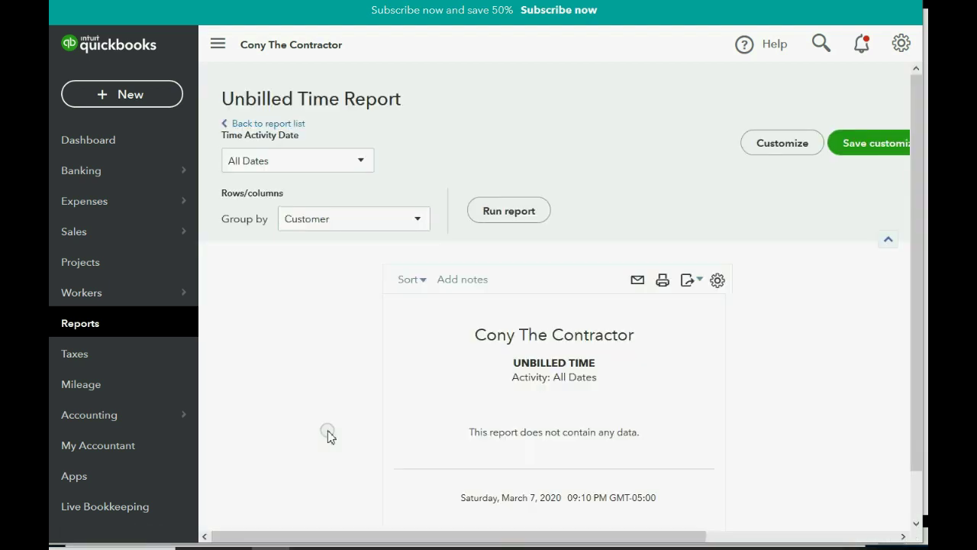
{"action": "left_click", "coordinate": [359, 158]}
{"action": "left_click", "coordinate": [359, 158]}
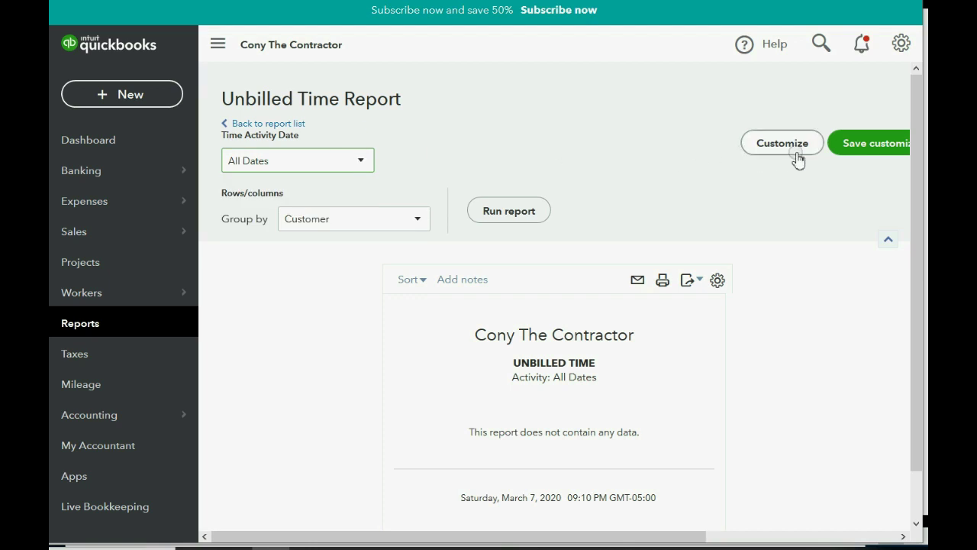
Save Unbilled Time as a custom report and view the Custom reports list.
{"action": "left_click", "coordinate": [849, 147]}
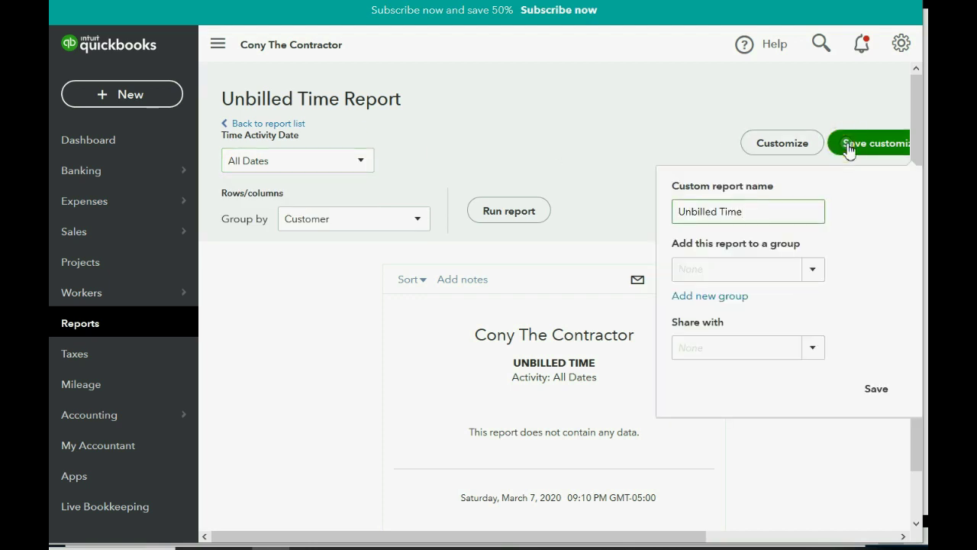
{"action": "left_click", "coordinate": [875, 389]}
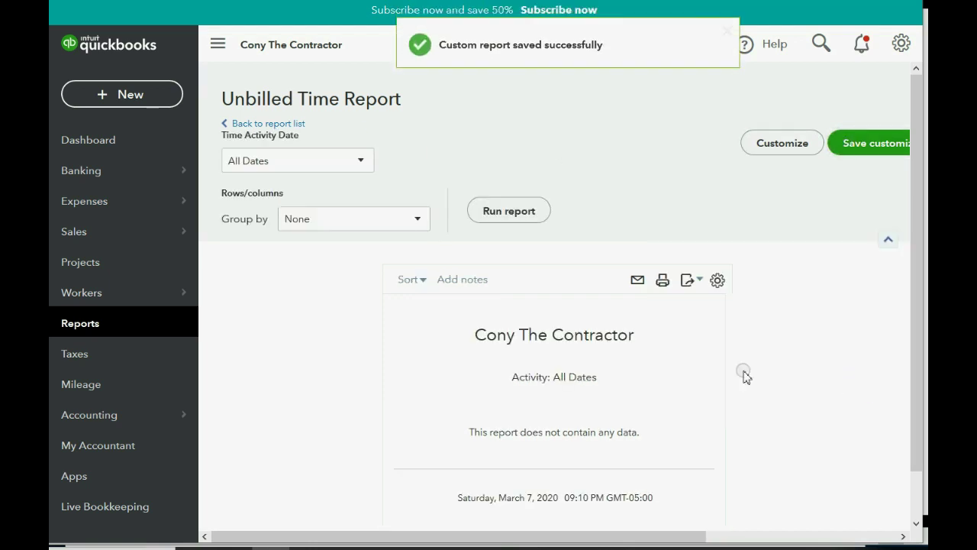
{"action": "left_click", "coordinate": [93, 329]}
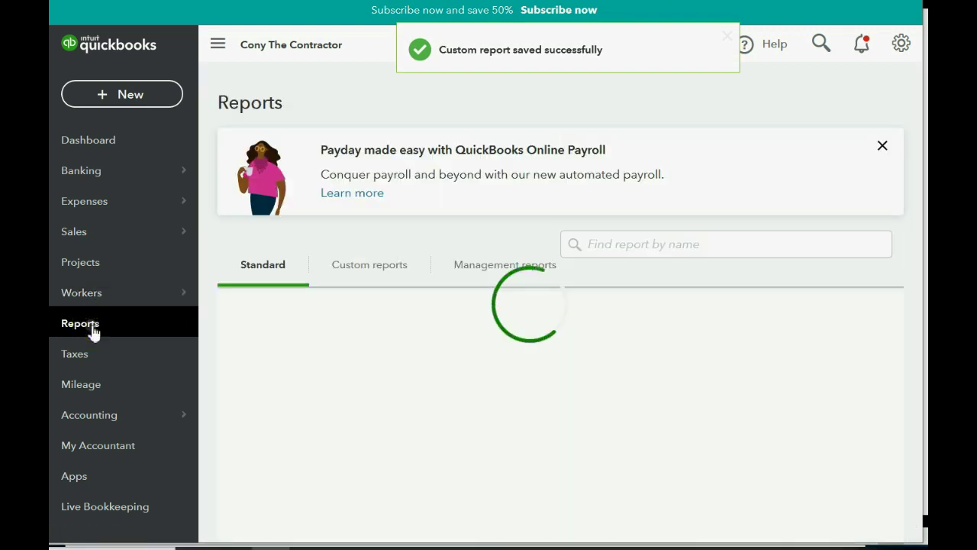
{"action": "left_click", "coordinate": [381, 269]}
{"action": "scroll", "coordinate": [435, 319], "scroll_direction": "down", "scroll_amount": 2}
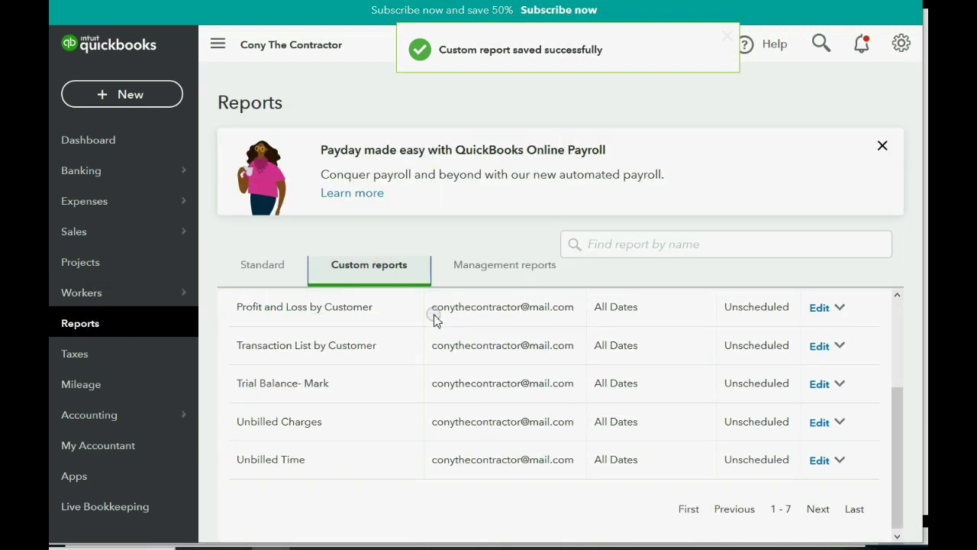
{"action": "scroll", "coordinate": [433, 319], "scroll_direction": "up", "scroll_amount": 3}
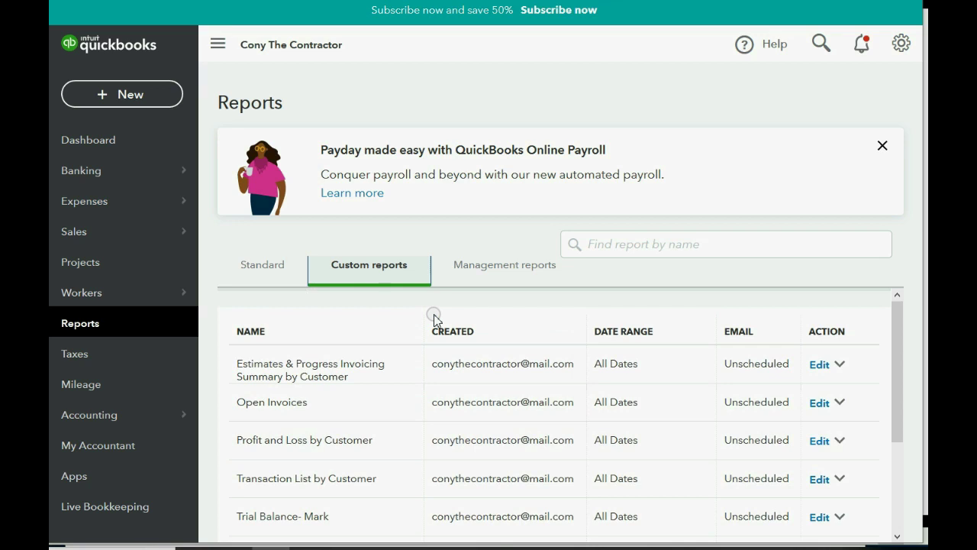